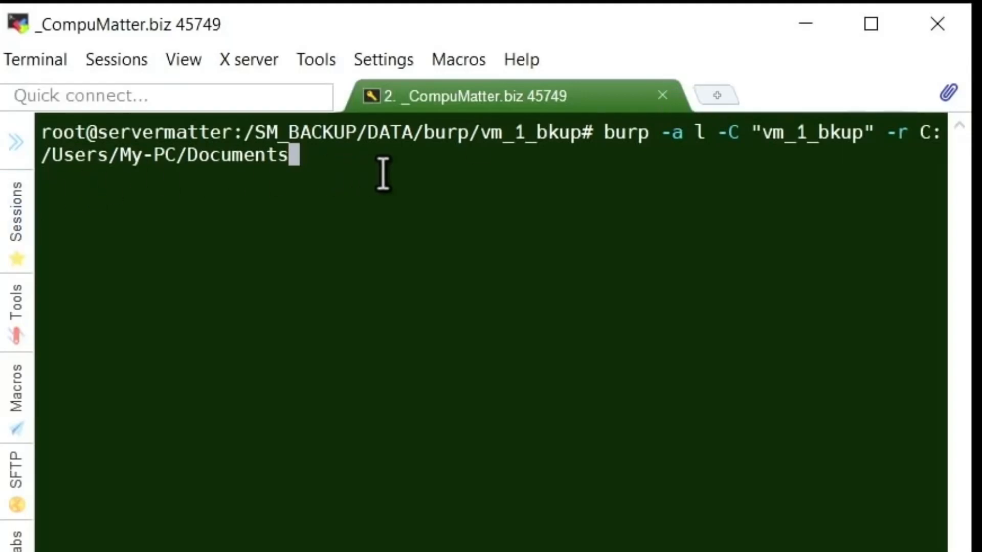
Step: List the vm_1_bkup backups matching C:/Users/My-PC/Documents and examine the number and files of the newest backup
key(Return)
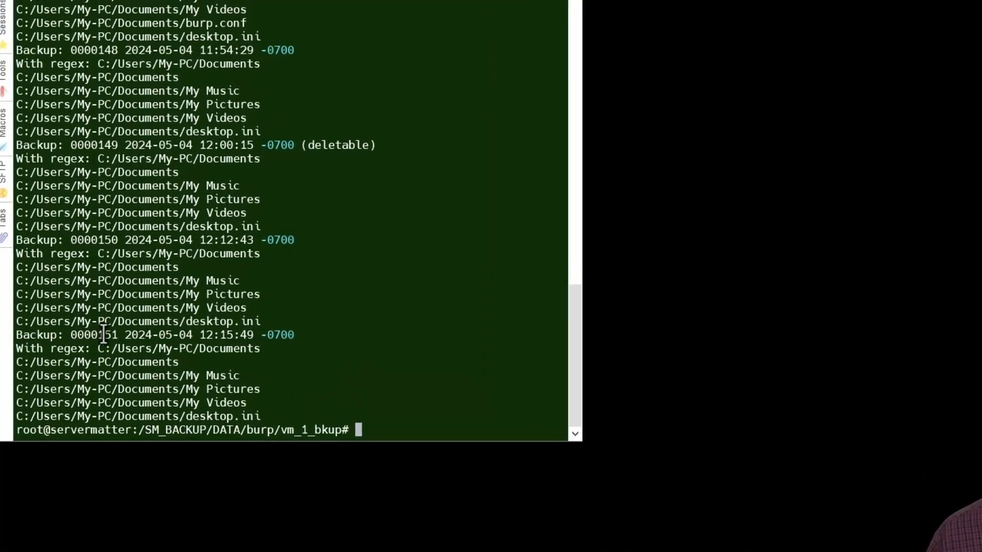
drag(80, 335, 102, 339)
drag(231, 394, 64, 378)
drag(148, 452, 55, 344)
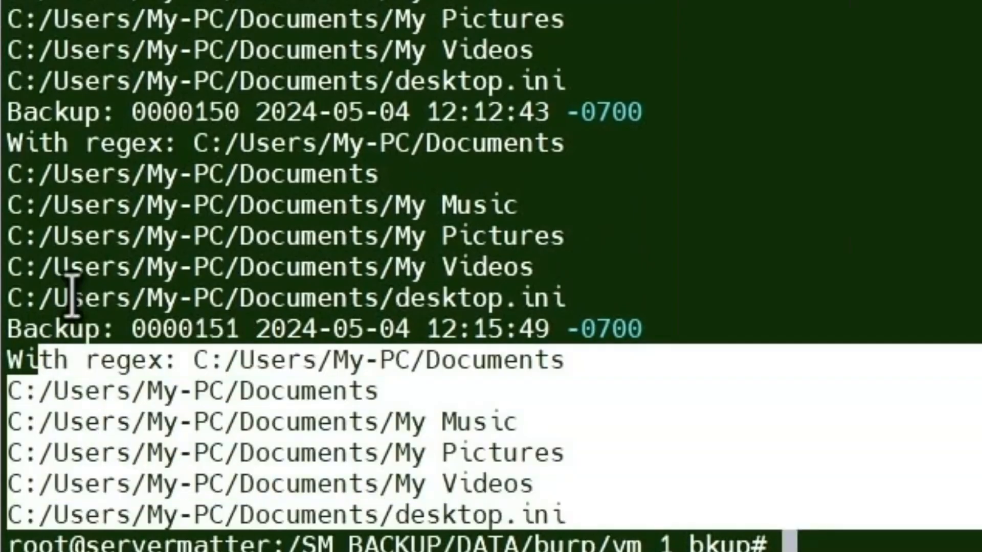
Step: Look through the earlier Documents backups and pick out the number of backup 0000092 dated 2024-05-03
scroll(54, 344, up, 18)
scroll(228, 280, up, 10)
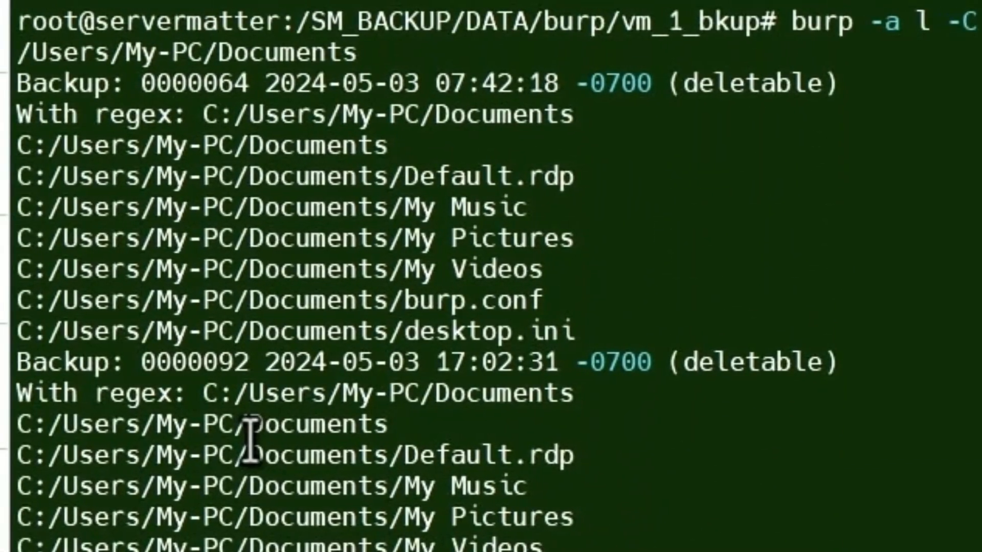
scroll(250, 440, down, 5)
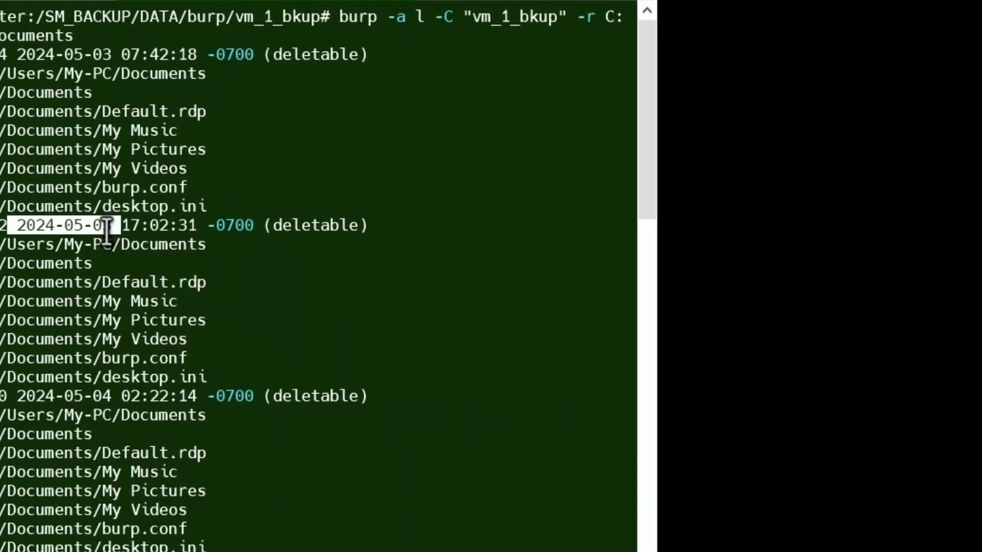
drag(107, 231, 103, 226)
click(29, 55)
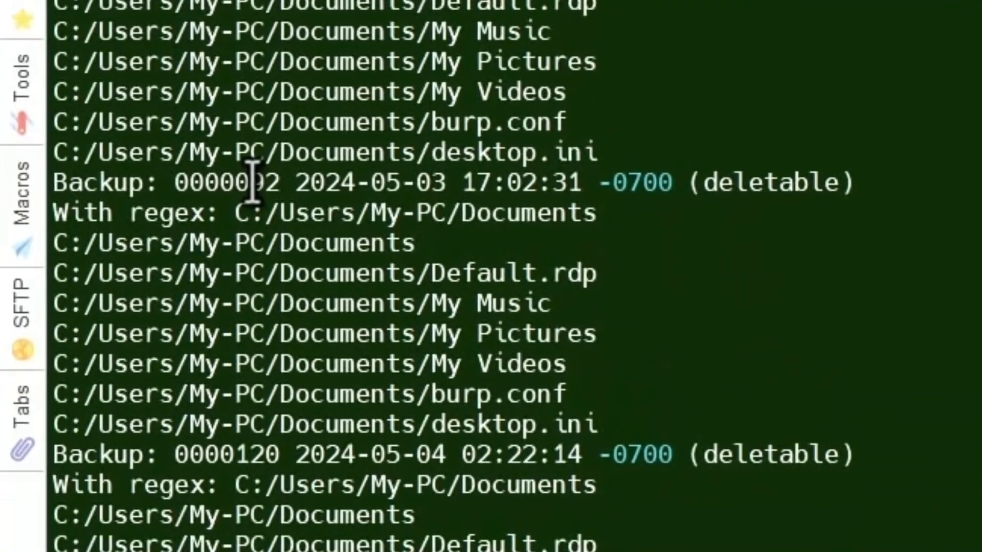
drag(253, 179, 277, 182)
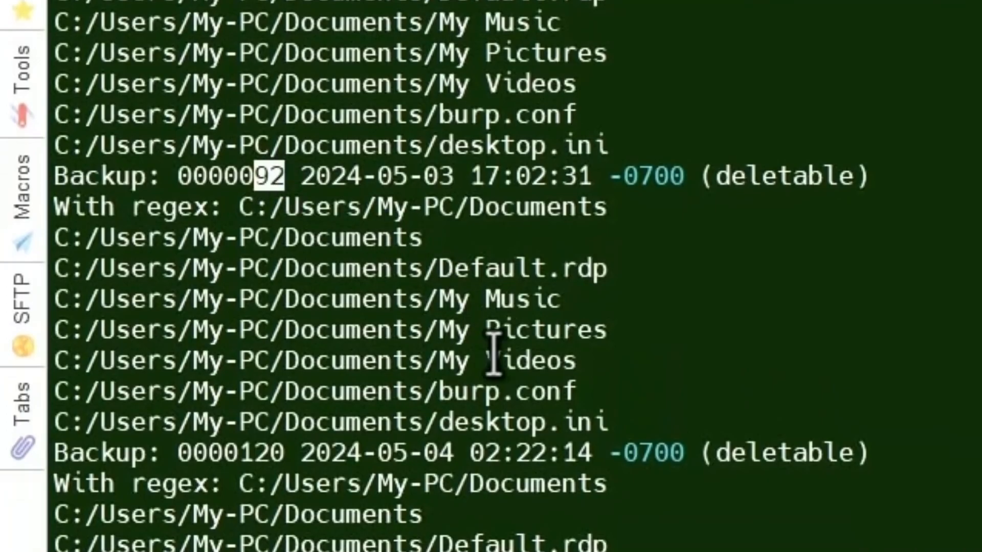
click(537, 381)
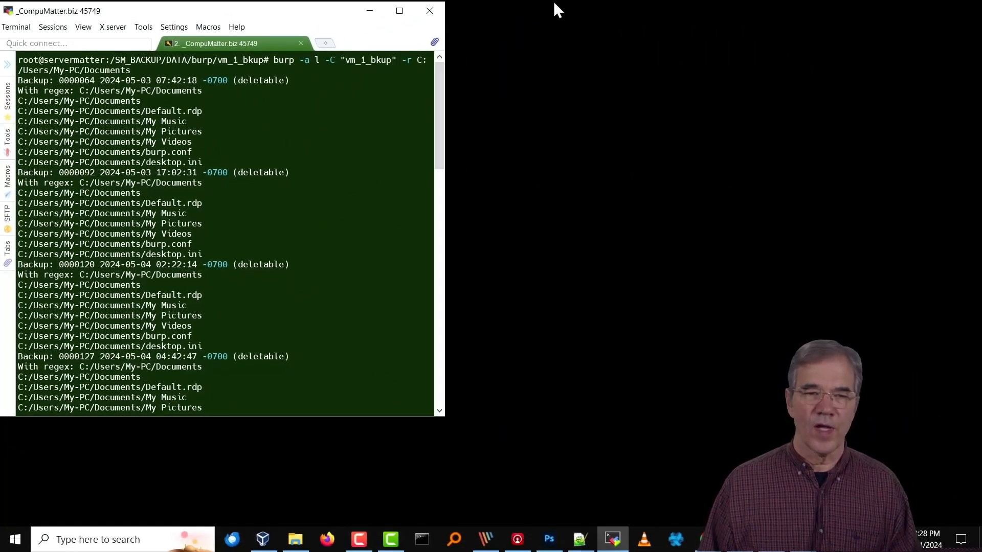
Step: Reopen the restore settings file in the terminal text editor and set its backup number to 92
text(clear)
key(Up)
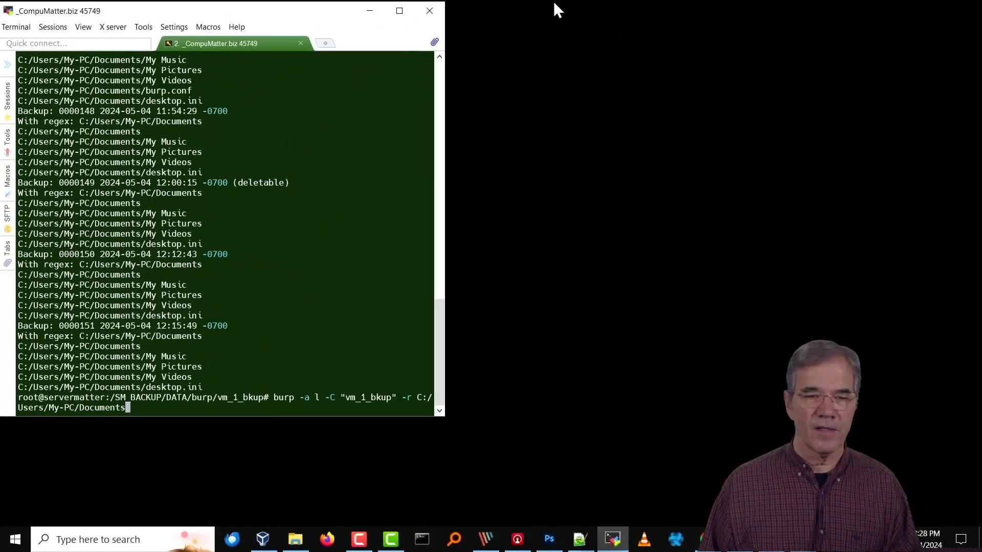
key(Up)
key(Return)
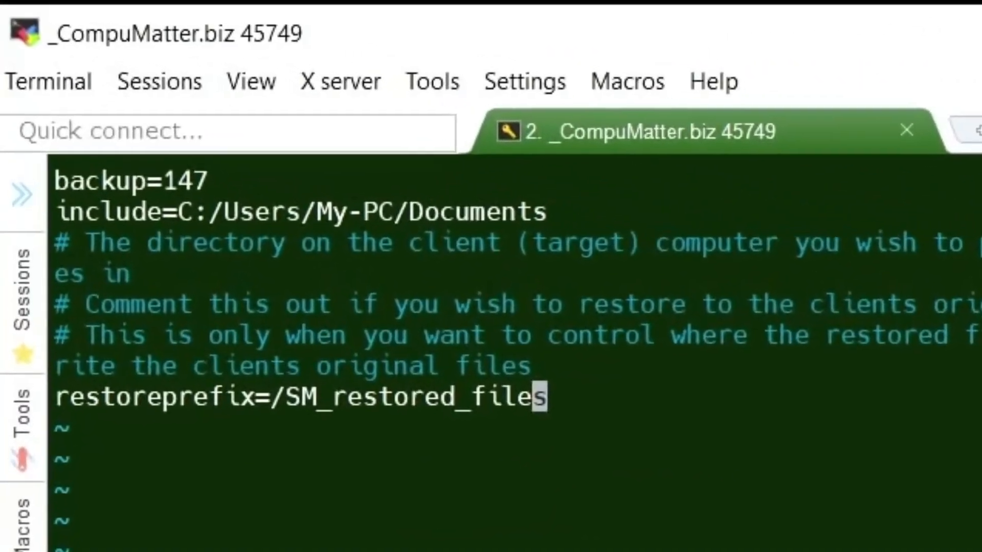
key(g)
key(g)
key(A)
key(BackSpace)
key(BackSpace)
key(BackSpace)
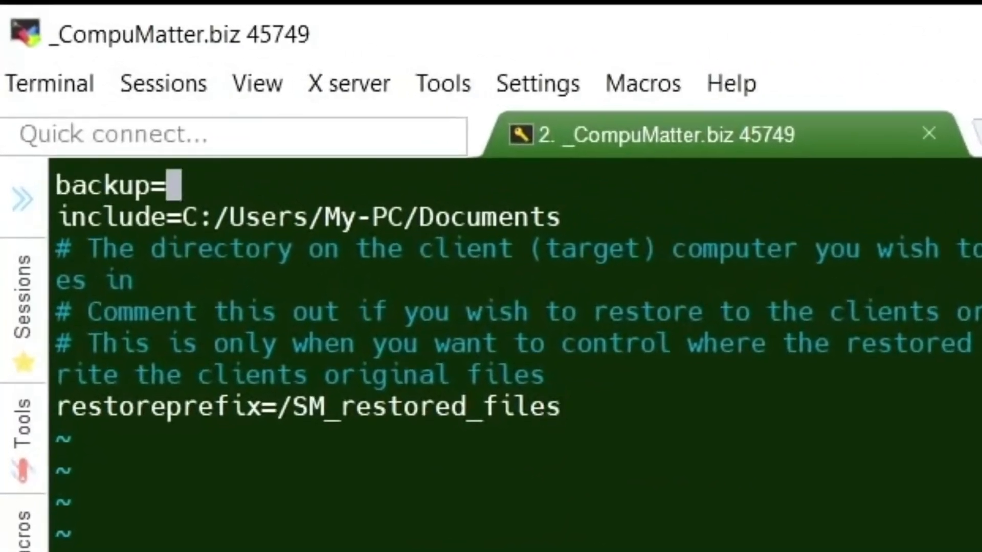
text(92)
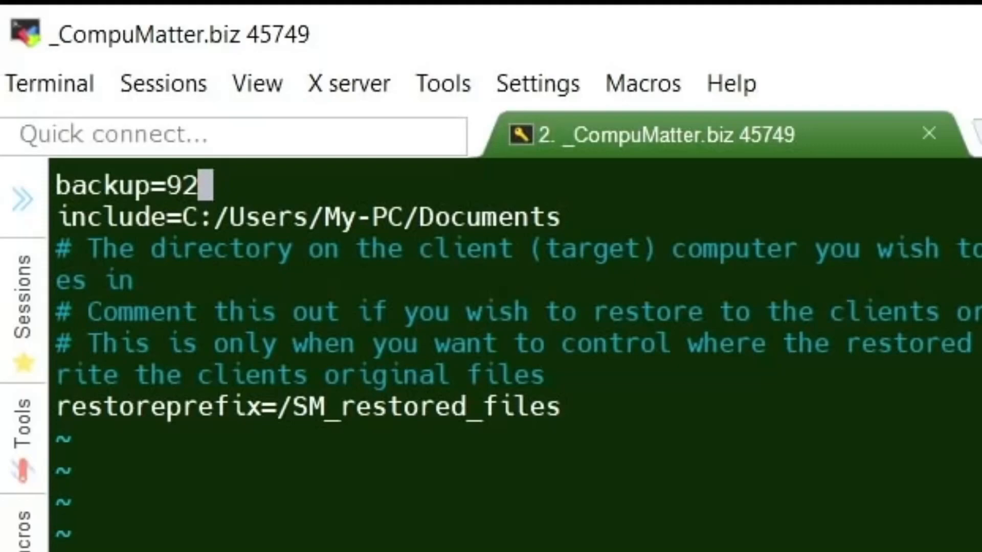
key(ctrl+End)
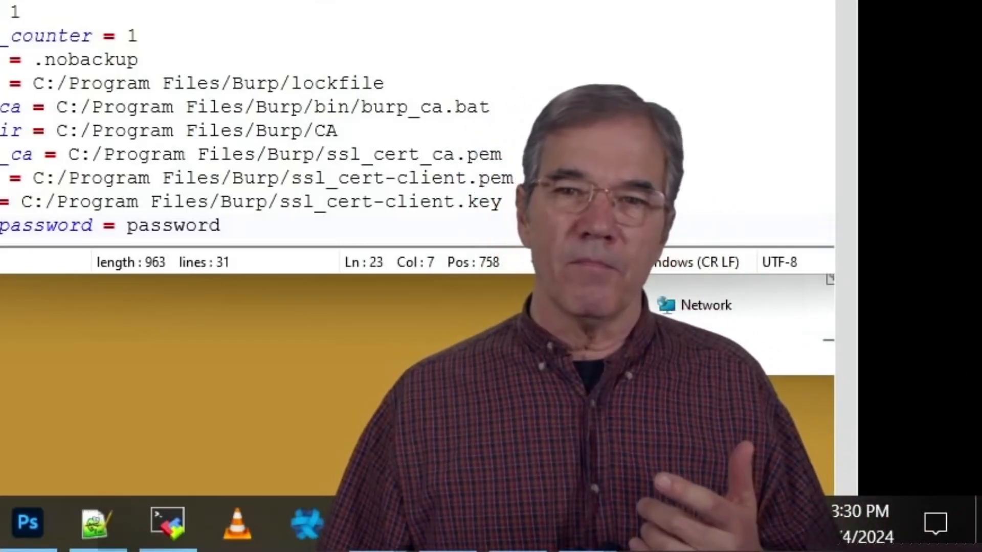
Step: Switch to Notepad++ in the Windows 11 VM and examine the restoreprefix and server_can_restore lines in burp.conf
click(69, 1)
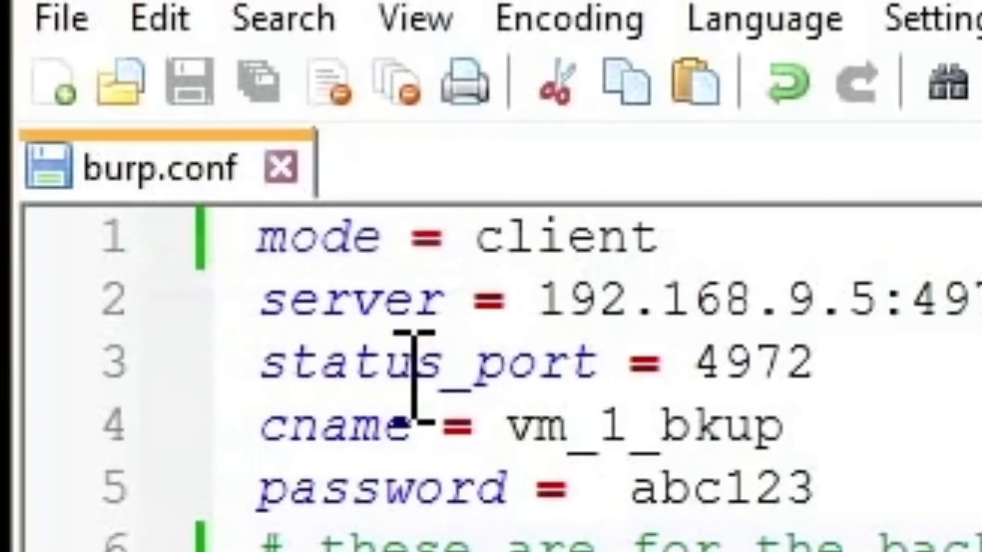
scroll(695, 525, down, 3)
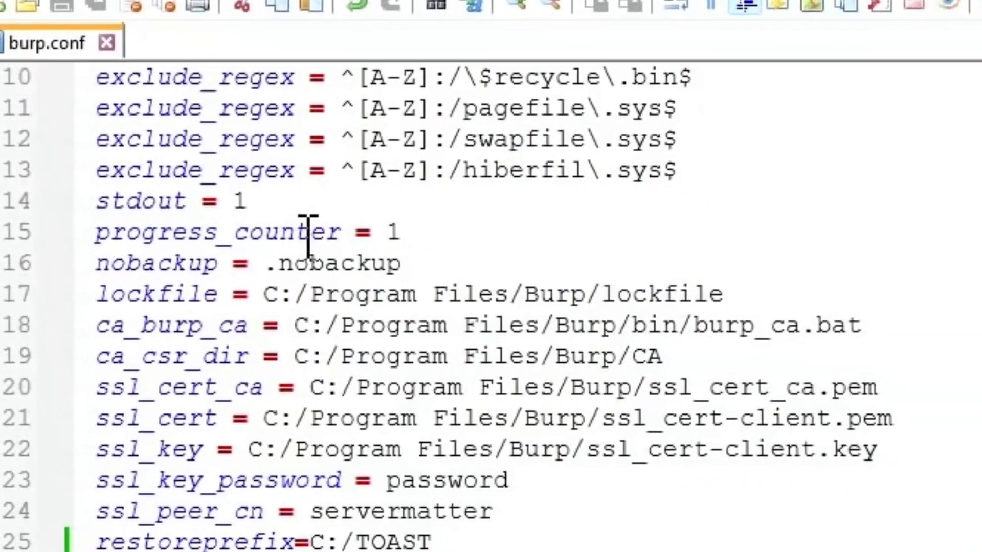
scroll(308, 233, down, 2)
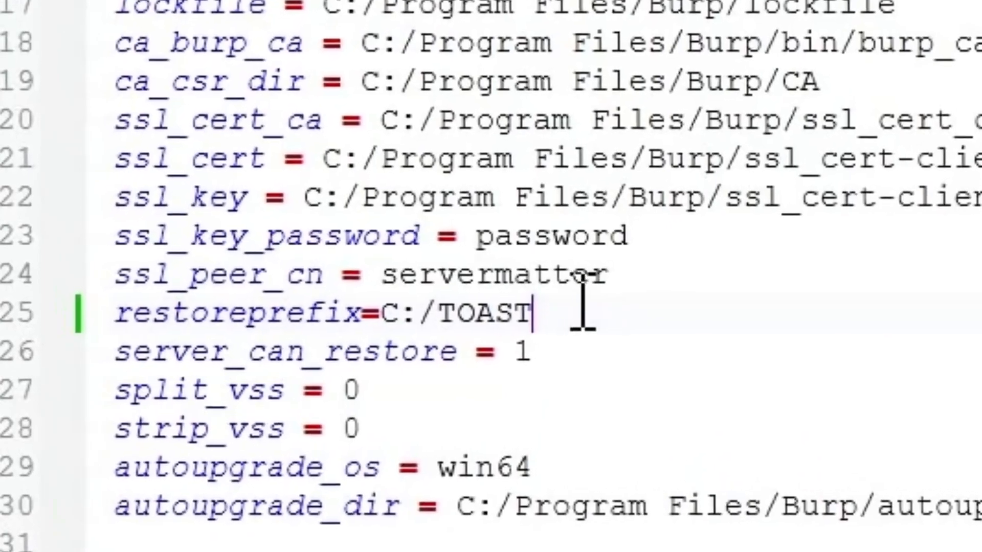
drag(436, 322, 88, 311)
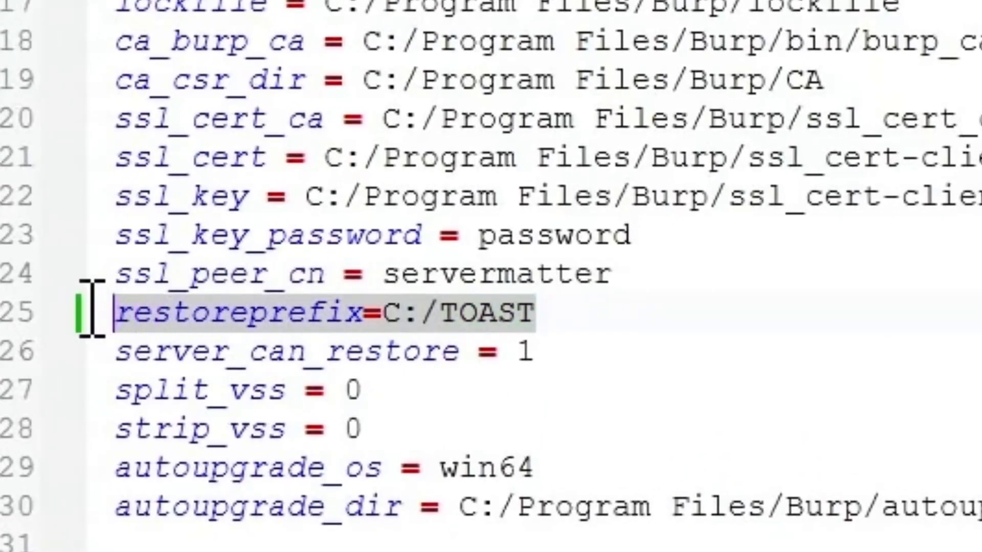
drag(580, 351, 60, 327)
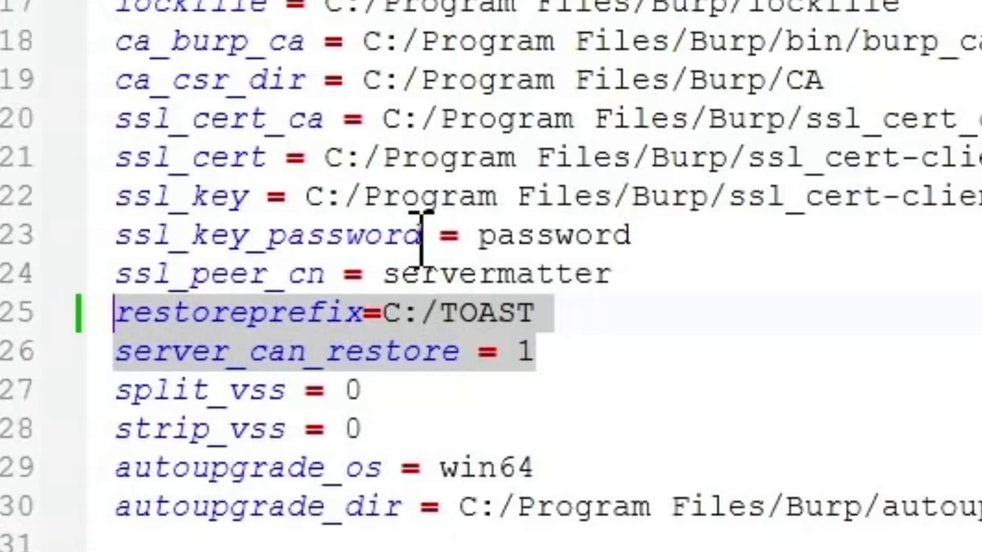
Step: Examine the restoreprefix line of burp.conf and its C:/TOAST restore path
click(377, 272)
drag(377, 307, 121, 316)
click(463, 290)
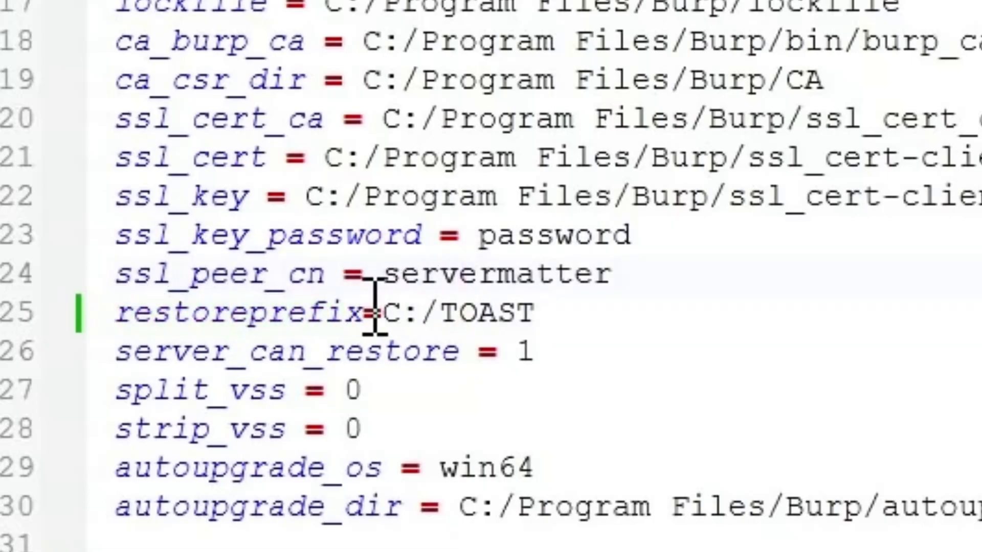
drag(373, 309, 546, 310)
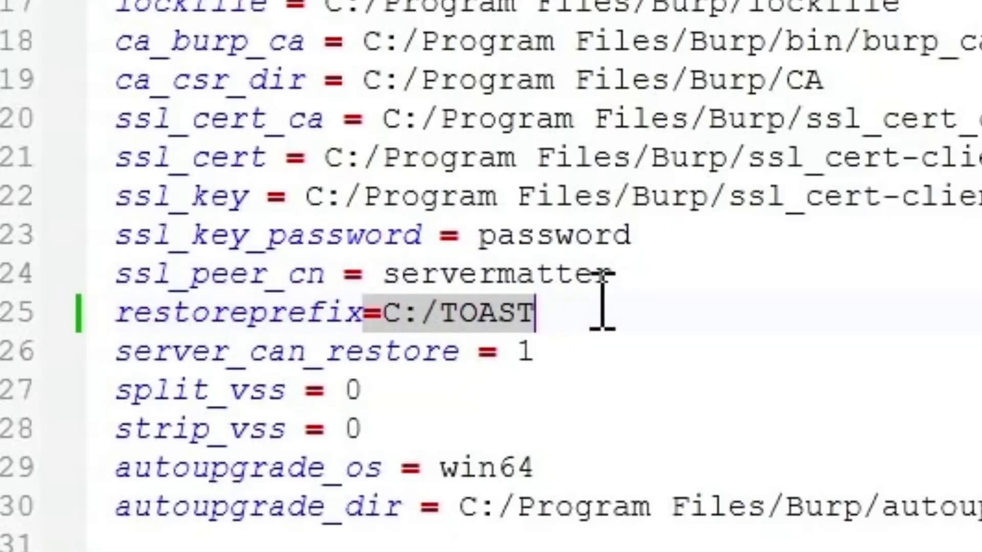
click(543, 318)
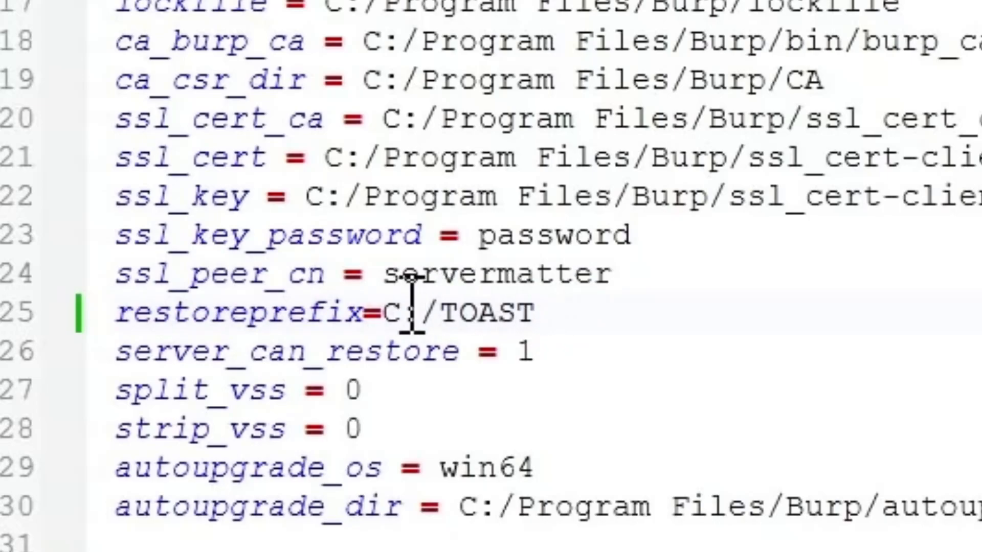
drag(384, 311, 543, 311)
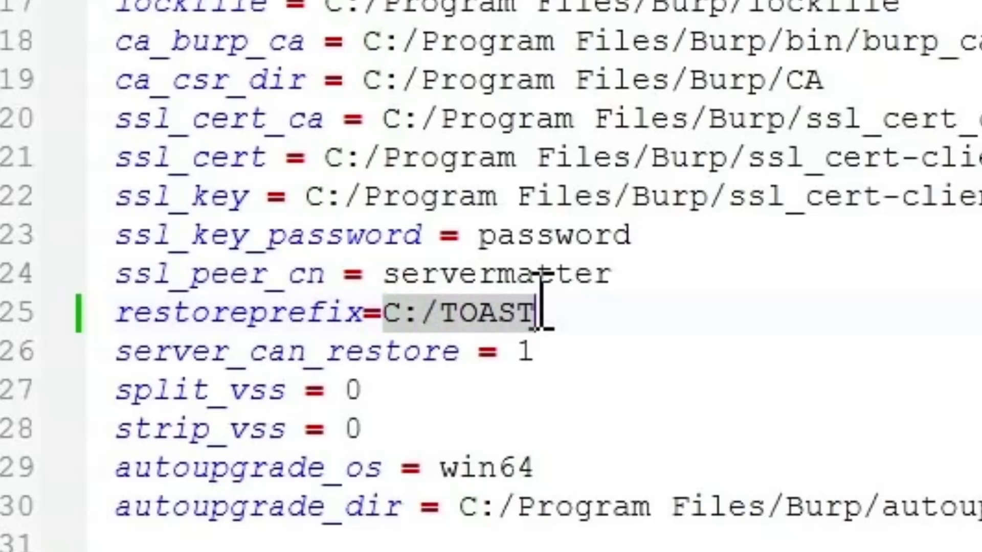
click(381, 313)
drag(383, 311, 417, 312)
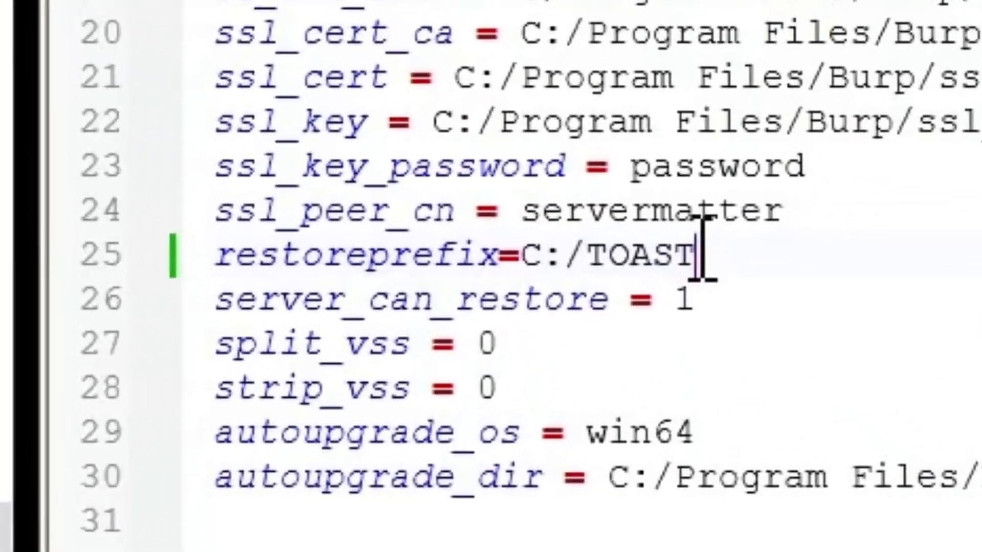
drag(610, 264, 577, 263)
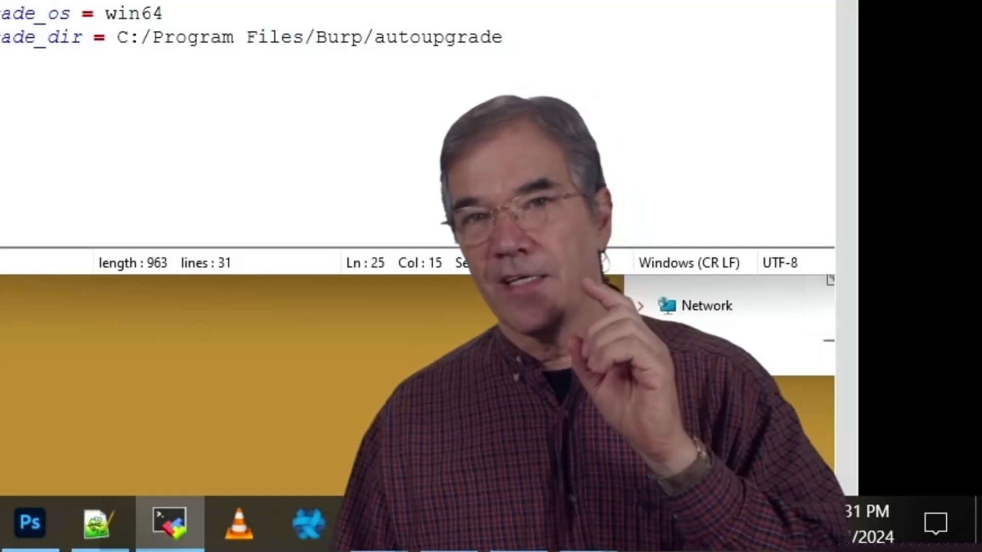
click(164, 5)
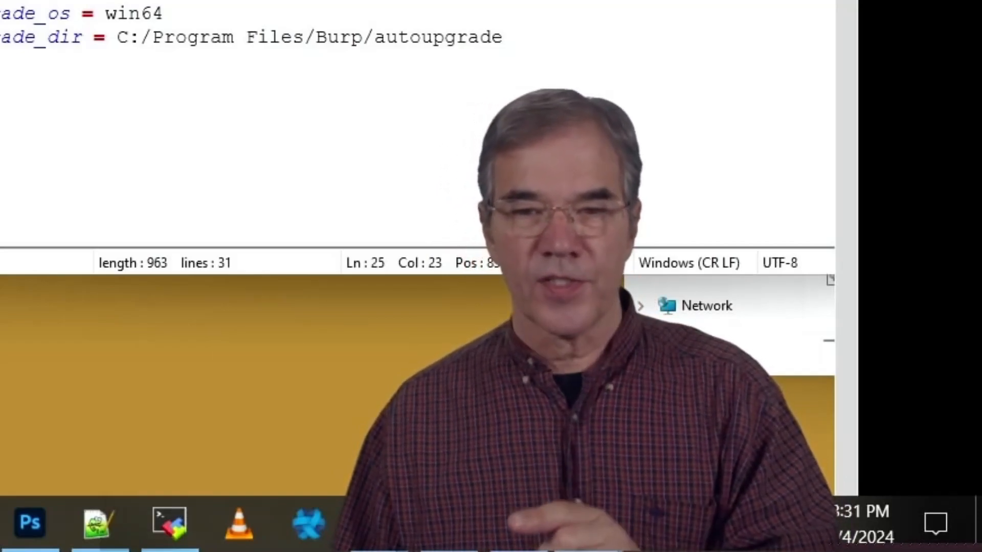
Step: Run burp -a l in the client VM's command prompt to start the pending restore
key(alt+Tab)
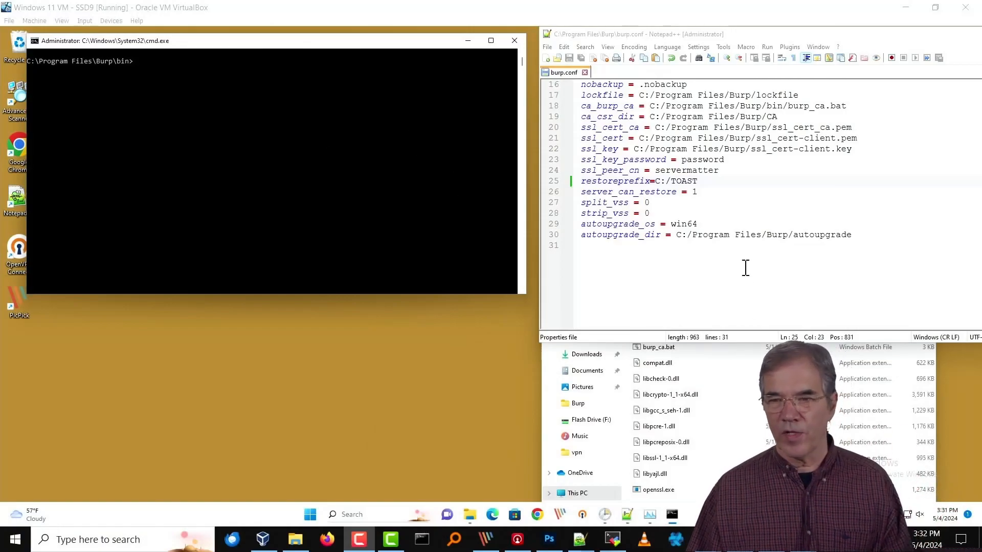
click(604, 516)
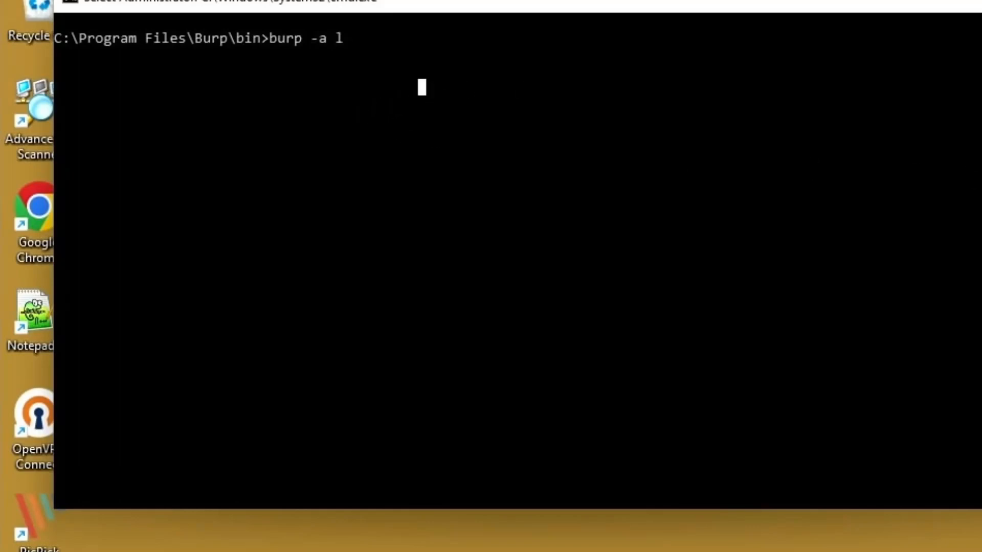
key(Return)
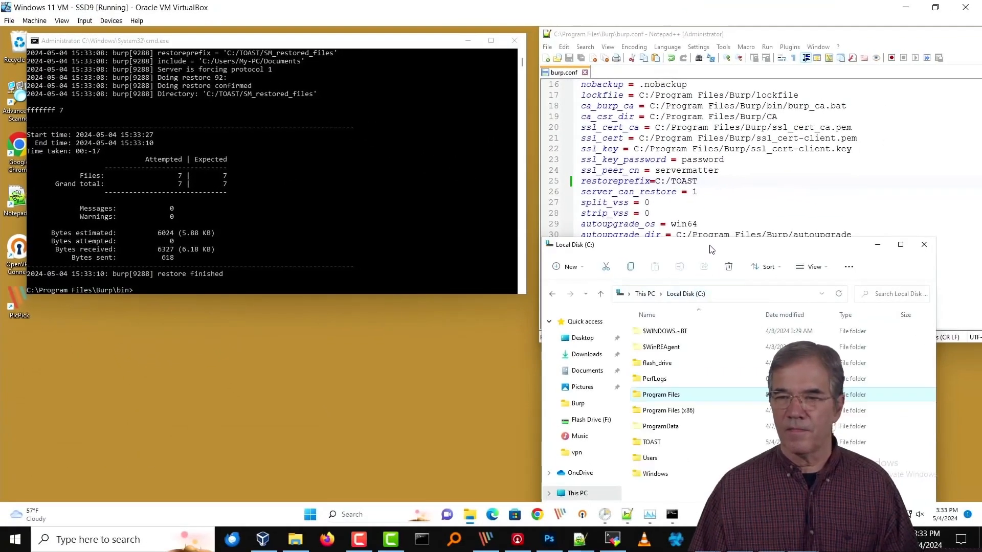
Step: Browse from C:\TOAST through SM_restored_files, C_, Users and My-PC to Documents to check the restored files
drag(710, 249, 713, 71)
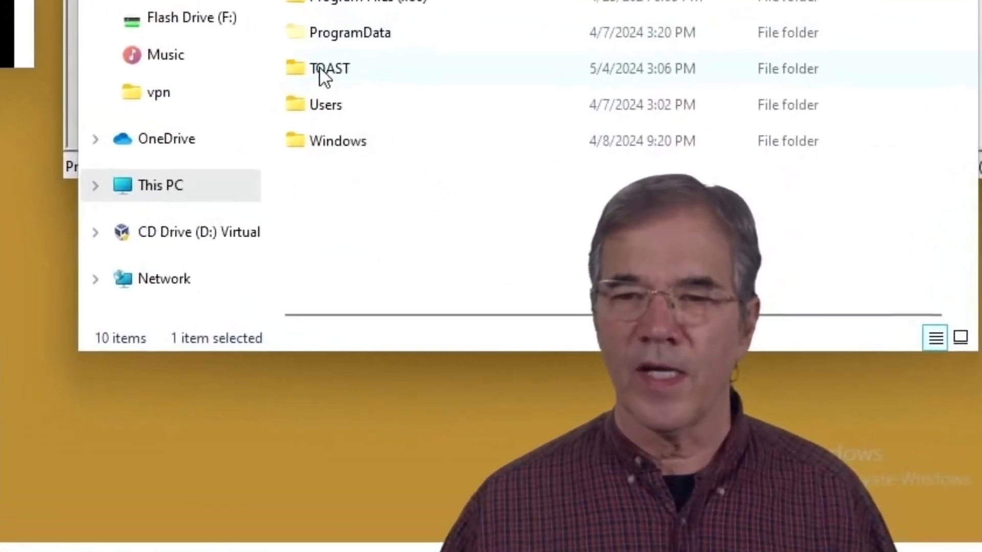
double_click(314, 63)
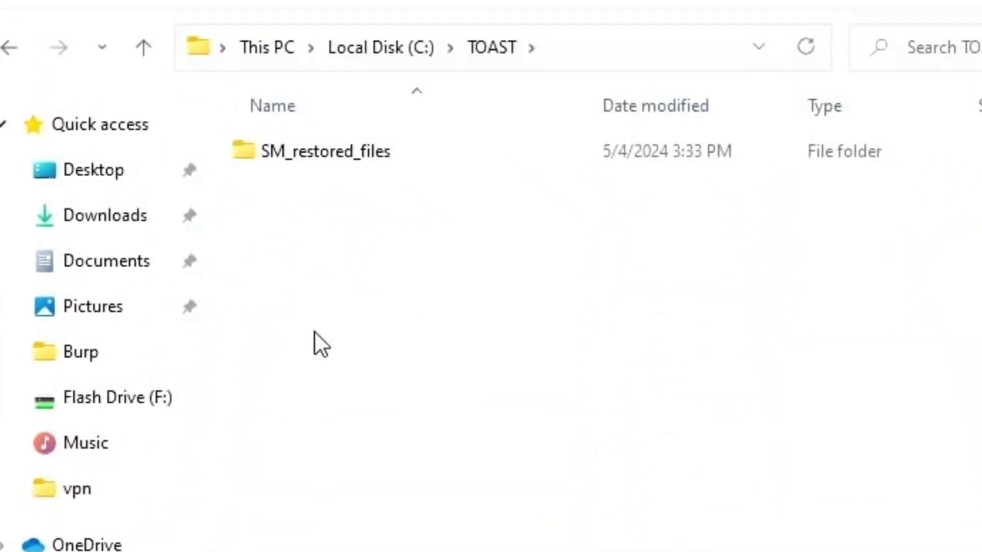
double_click(268, 158)
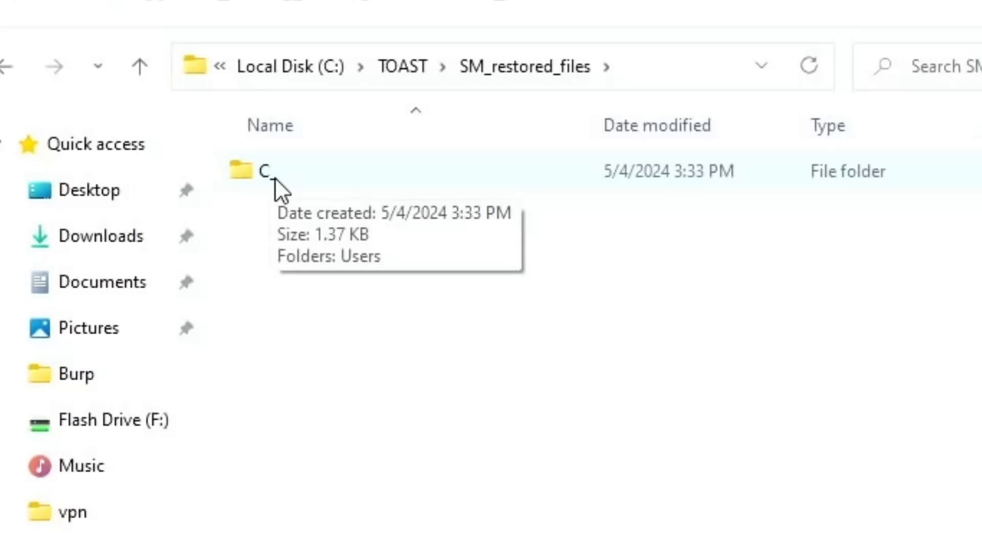
double_click(275, 176)
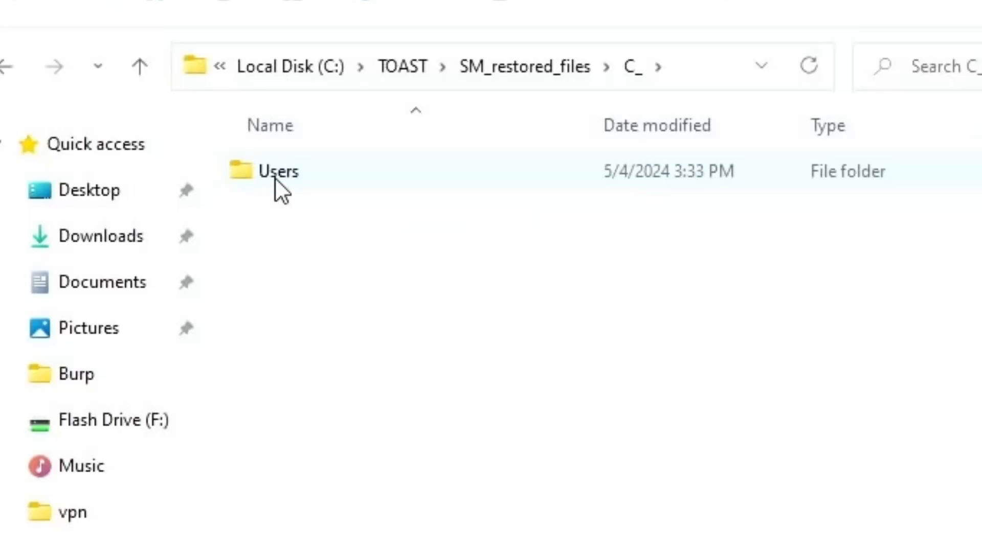
double_click(275, 177)
double_click(275, 177)
double_click(274, 177)
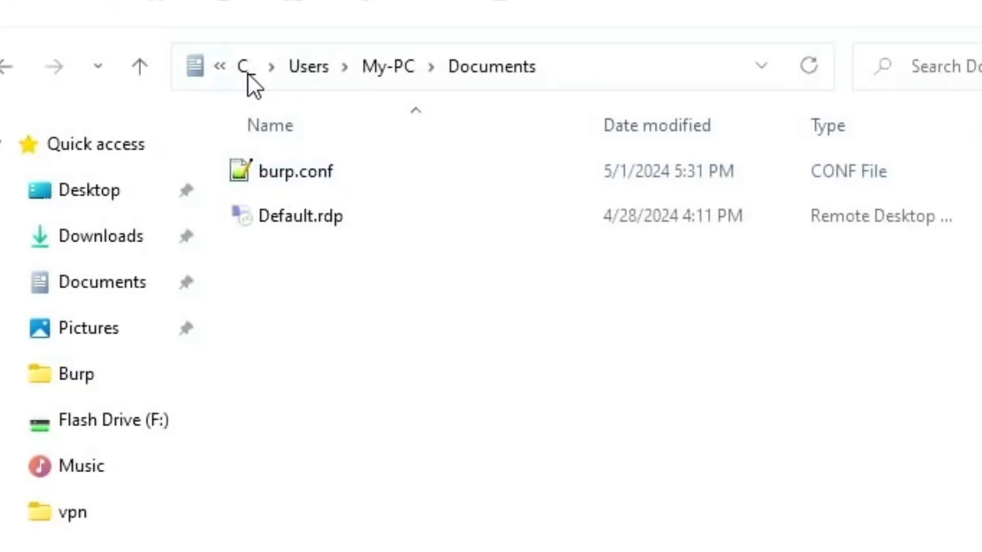
Step: Return the file browser from the restored Documents folder to Local Disk (C:)
click(250, 71)
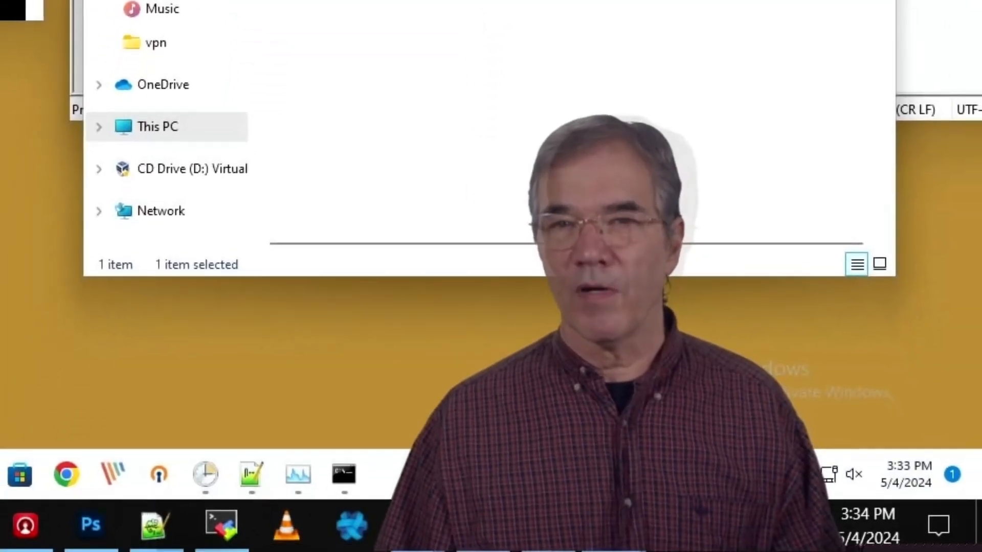
click(455, 1)
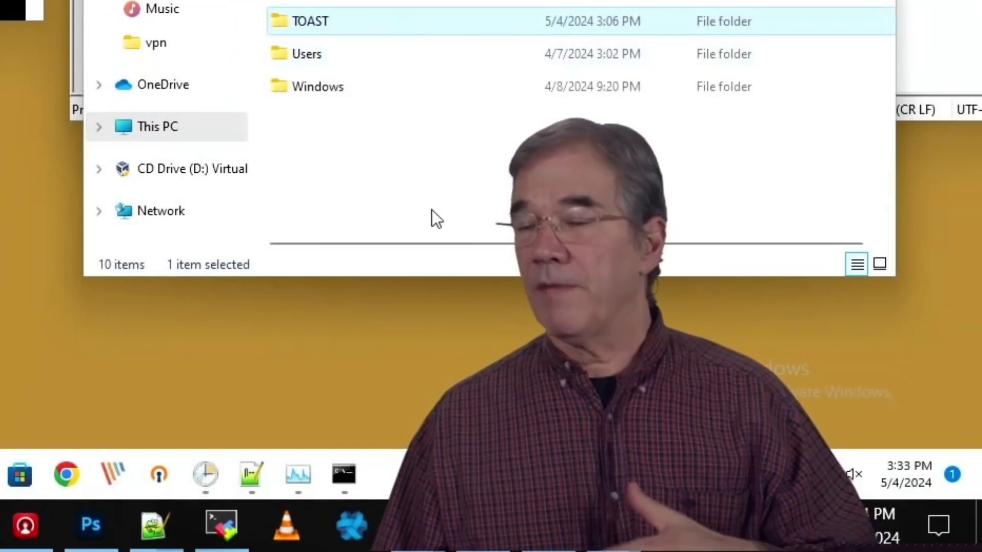
click(432, 211)
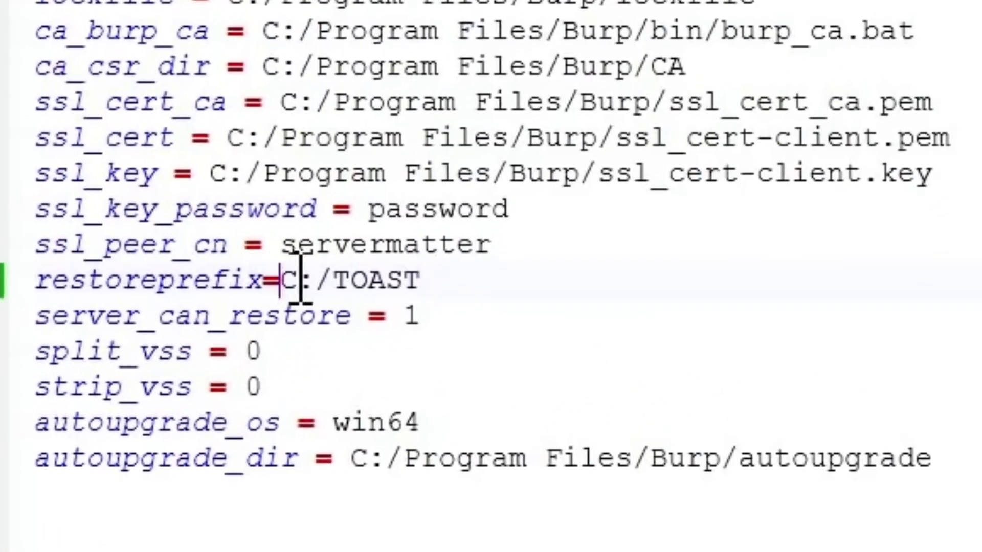
Step: Set restoreprefix to C:/SM_restored_files in the server's restore file and save it
drag(654, 181, 704, 180)
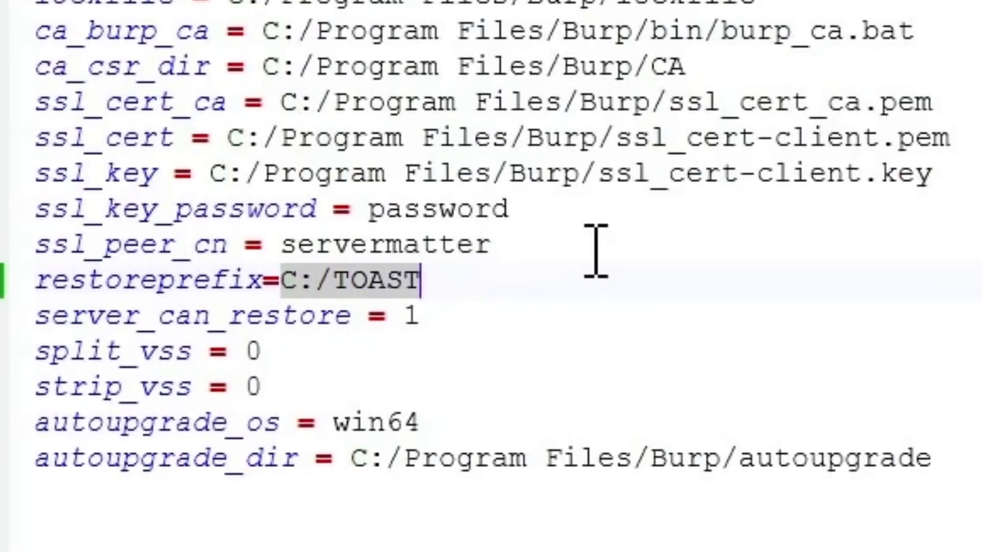
text(/SM_restored_files)
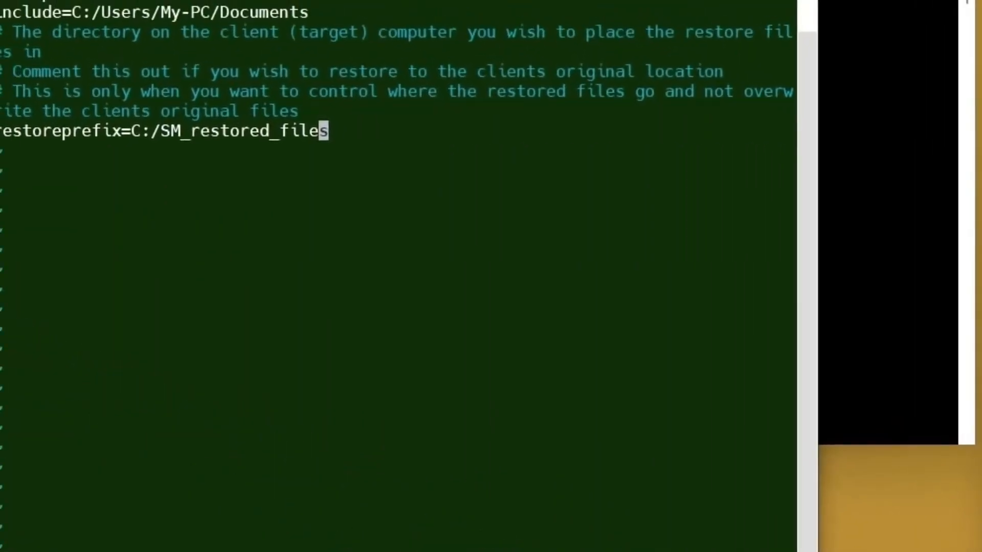
key(Escape)
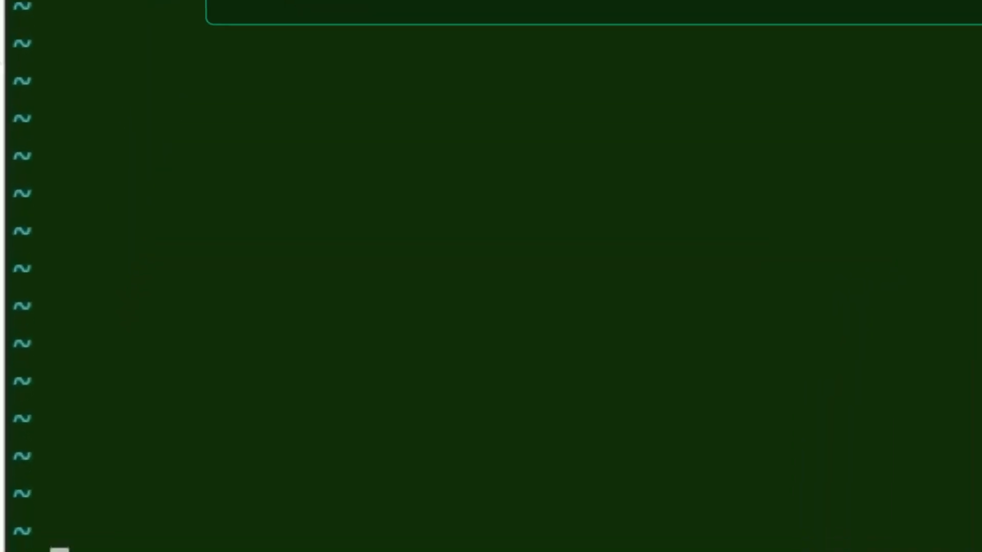
text(:w)
key(Return)
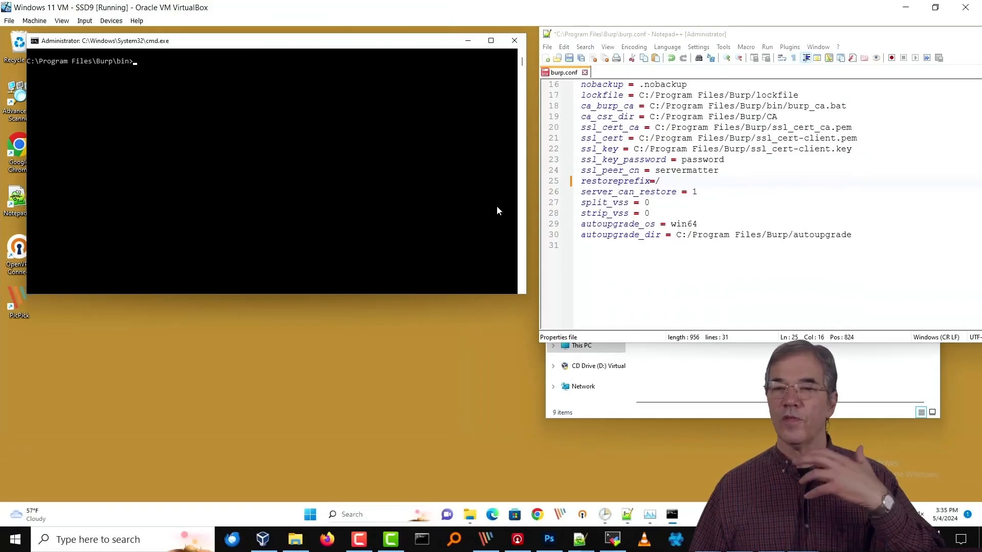
Step: Run burp -a l in the client VM's command prompt and open C:\TOAST to check for restored files
click(729, 371)
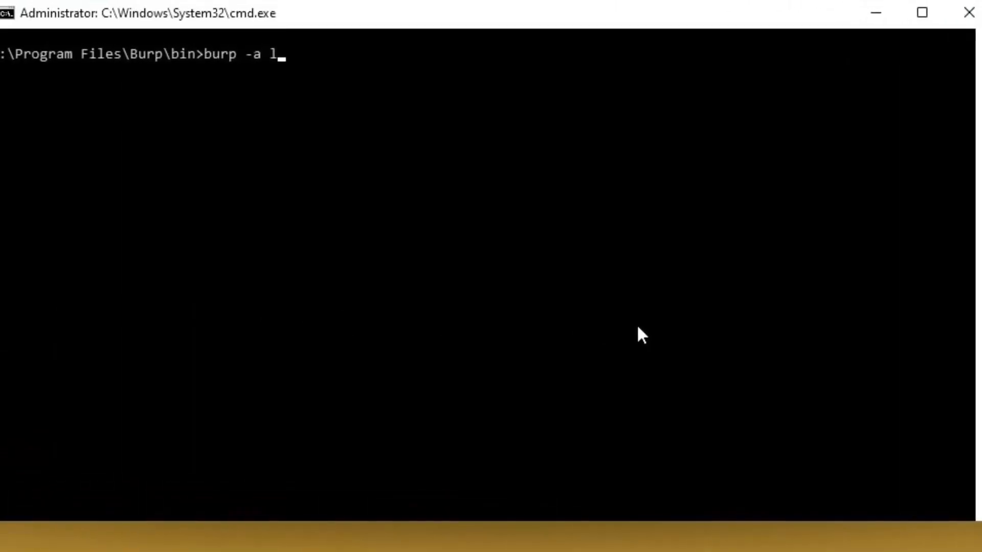
key(Return)
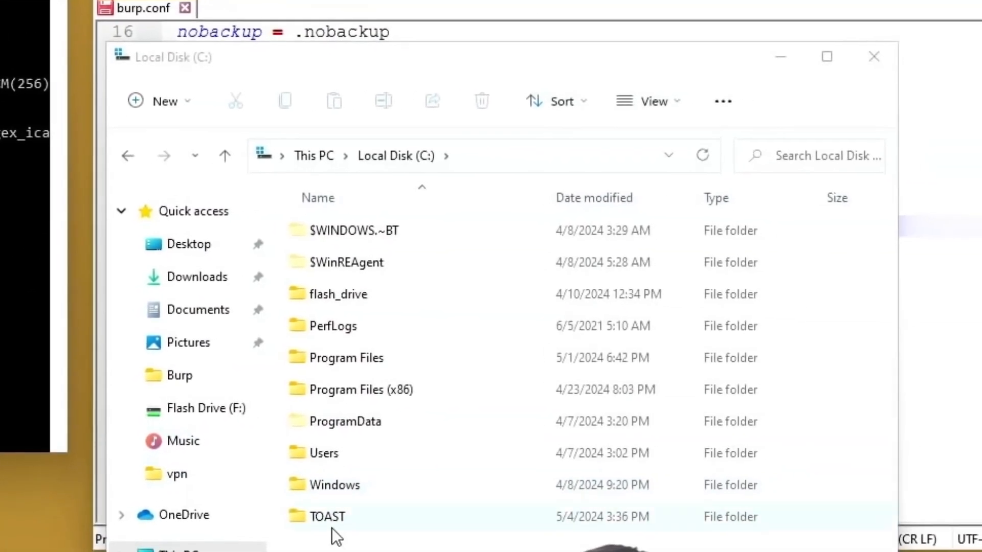
double_click(330, 526)
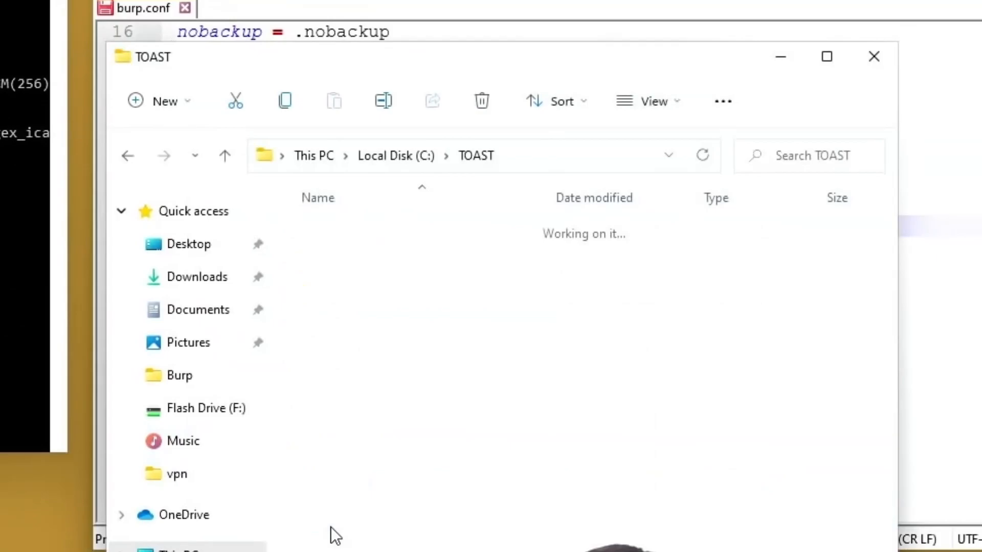
Step: Delete the TOAST folder from Local Disk (C:) and save the client's burp.conf with restoreprefix=/
click(394, 156)
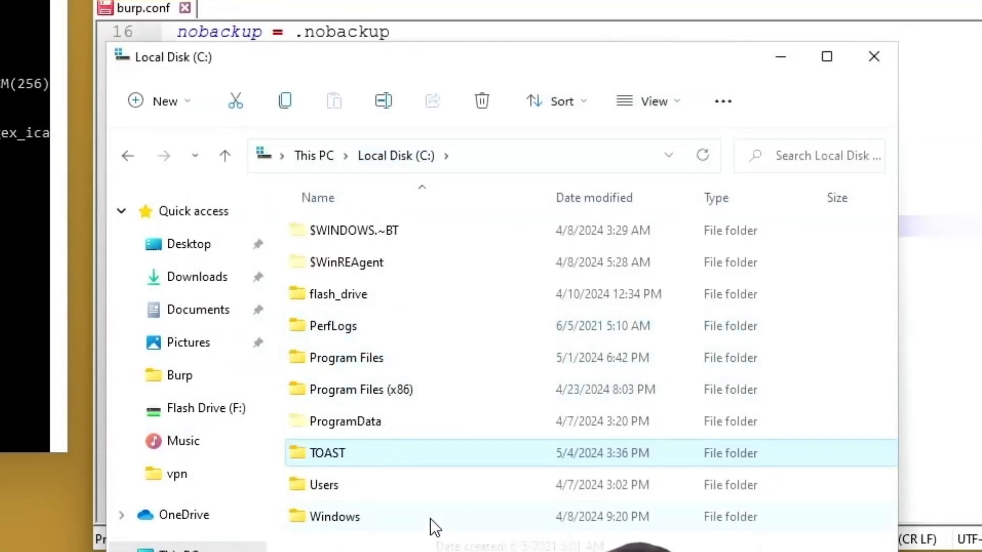
key(Delete)
click(511, 7)
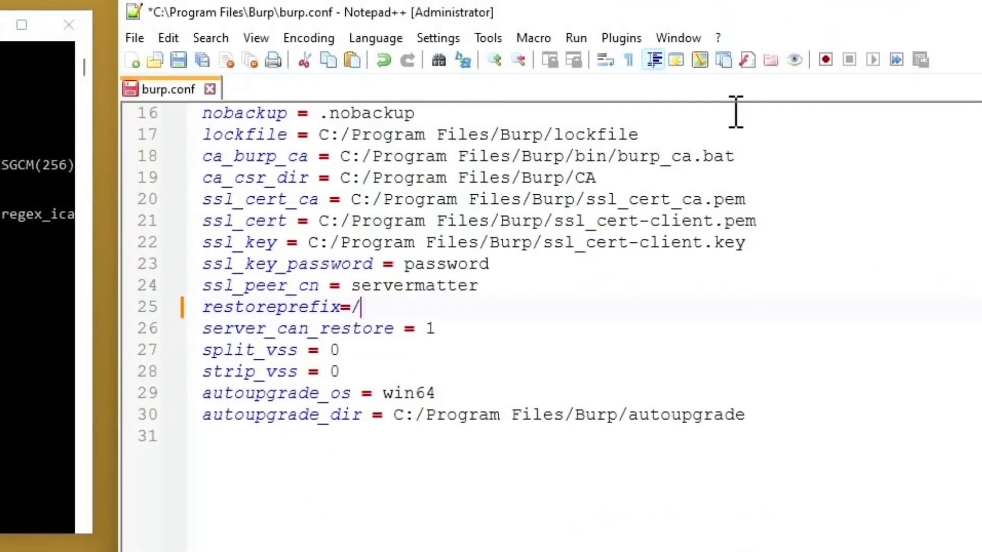
key(ctrl+s)
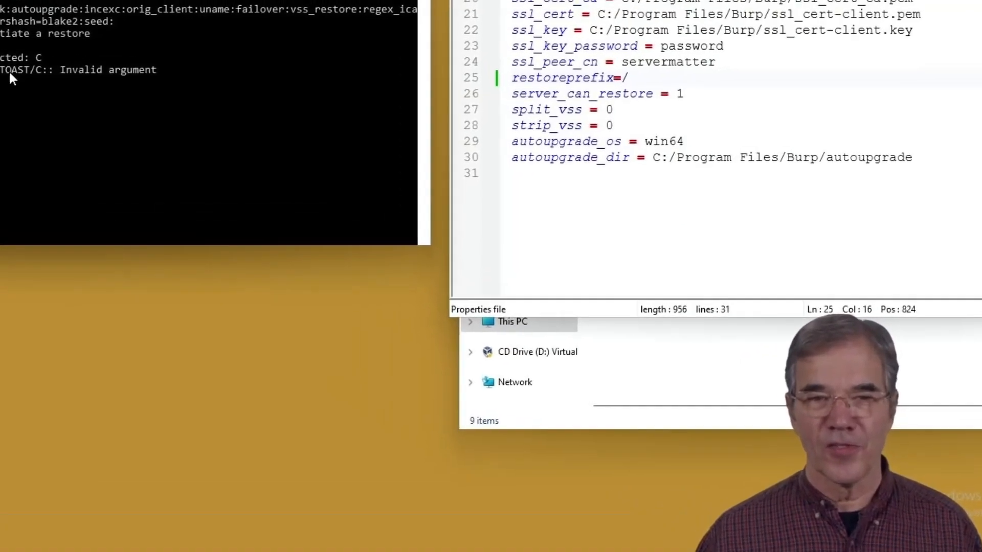
Step: Highlight the mkdir error line in the client command prompt, and run burp -a l again on a cleared screen
drag(49, 228, 842, 280)
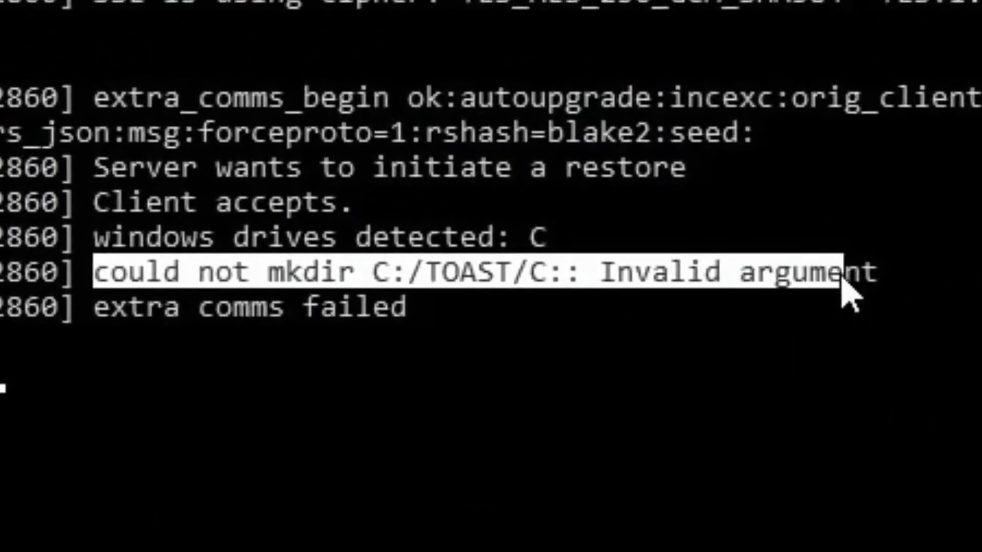
click(379, 306)
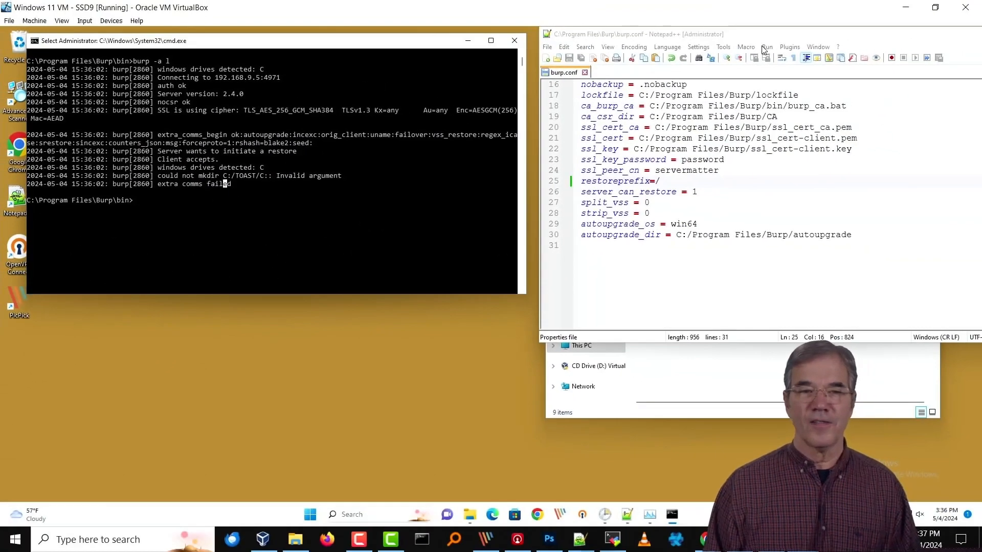
text(cls)
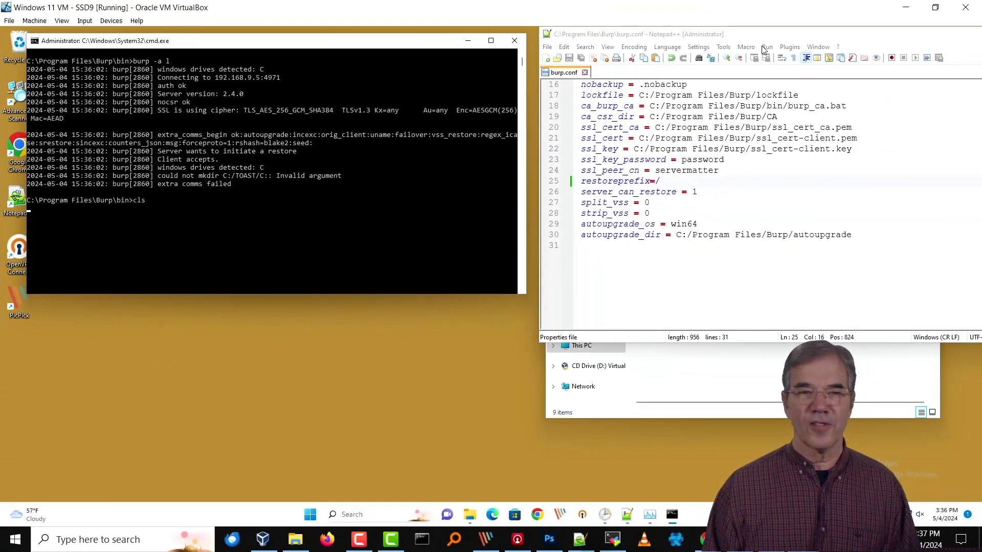
key(Return)
key(Up)
key(Up)
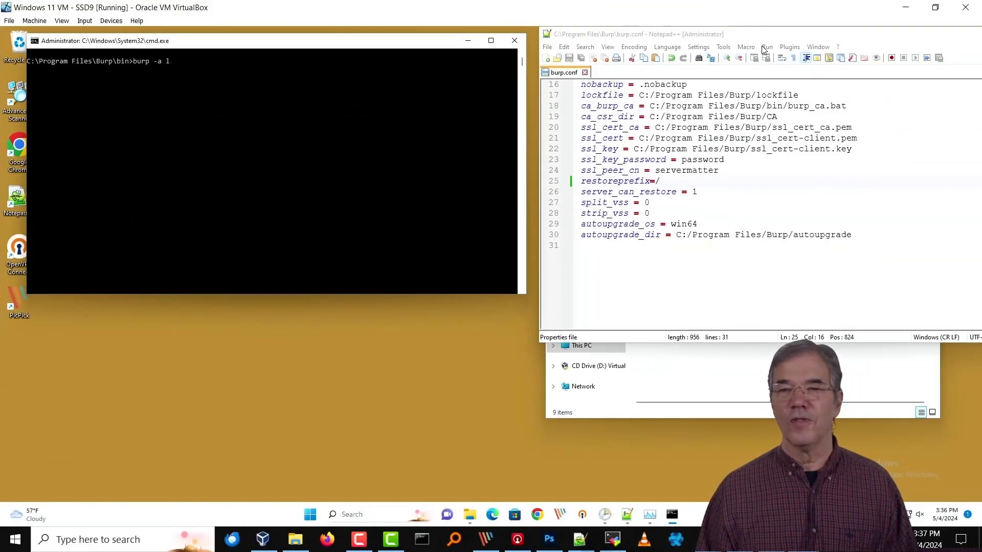
key(Return)
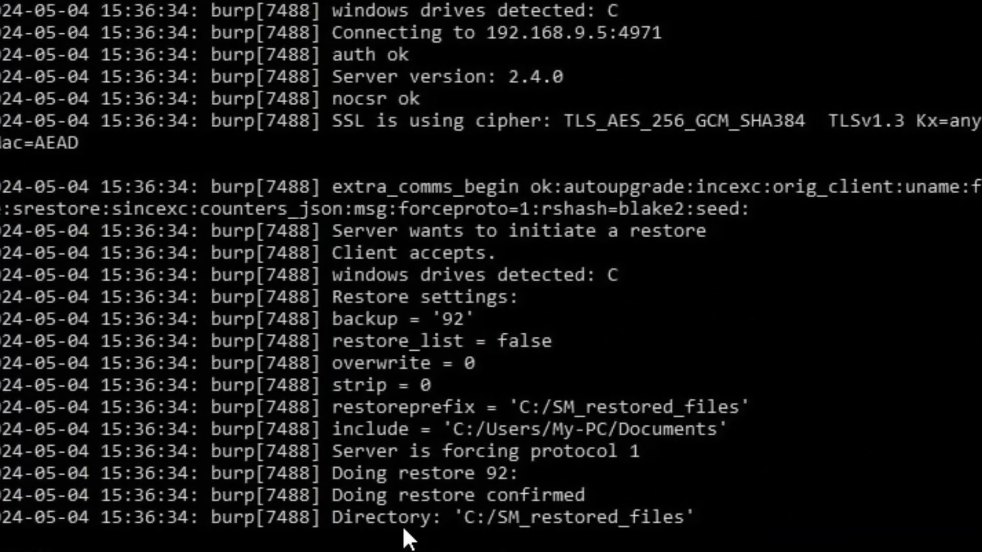
Step: Highlight the restore directory in the Burp output and browse from C:\SM_restored_files through C_ and Users to My-PC
drag(366, 518, 651, 526)
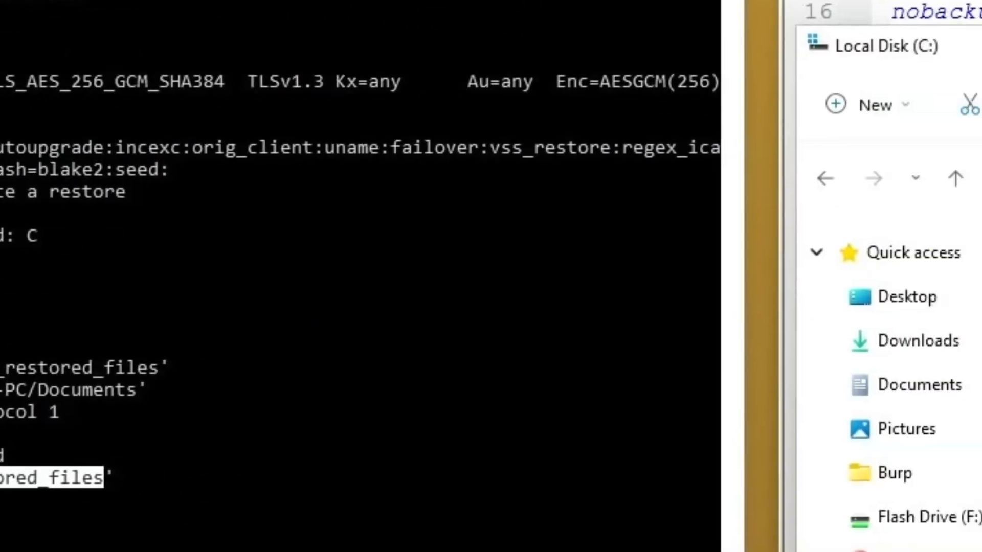
double_click(457, 364)
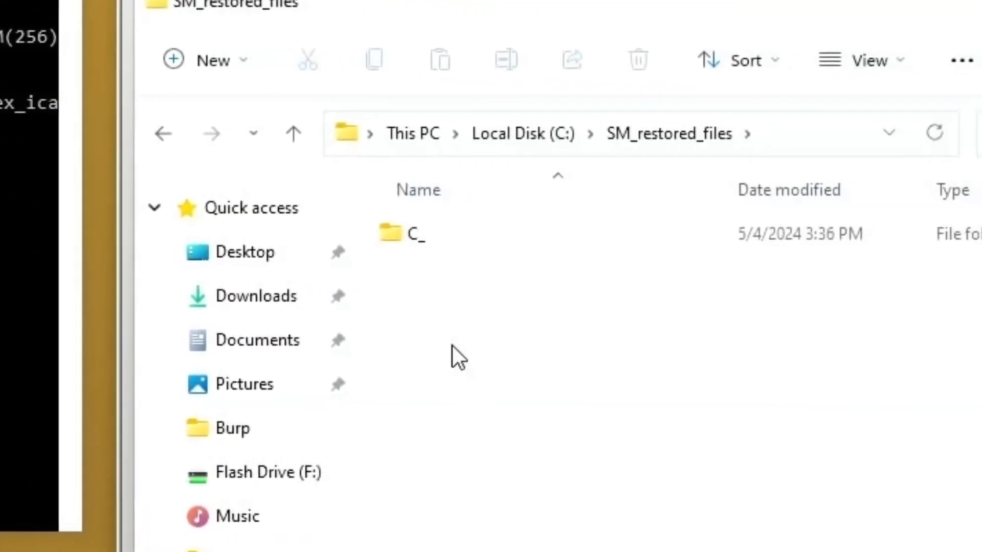
click(436, 247)
double_click(437, 247)
double_click(437, 247)
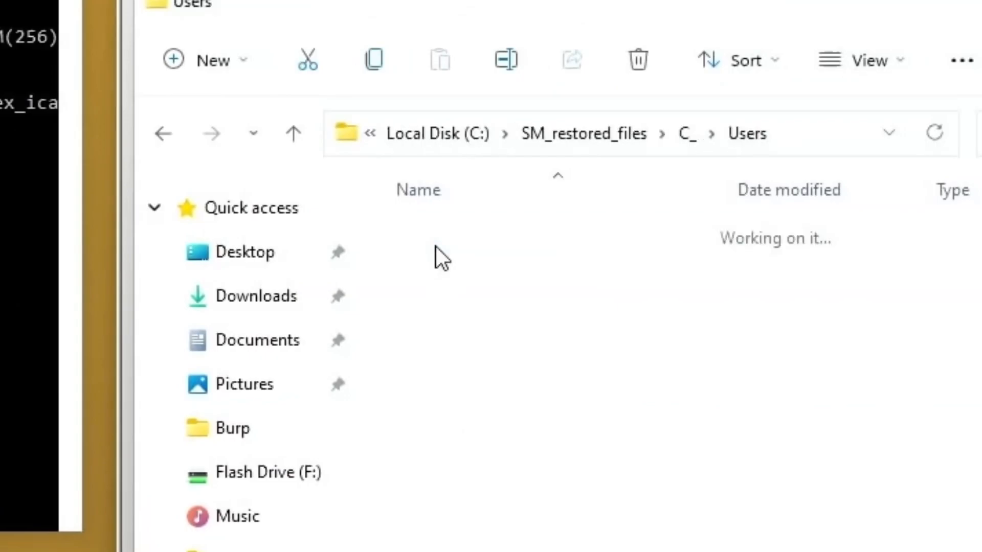
double_click(436, 247)
Step: Try to open the restored Documents folder inside My-PC while the restore is running
double_click(437, 242)
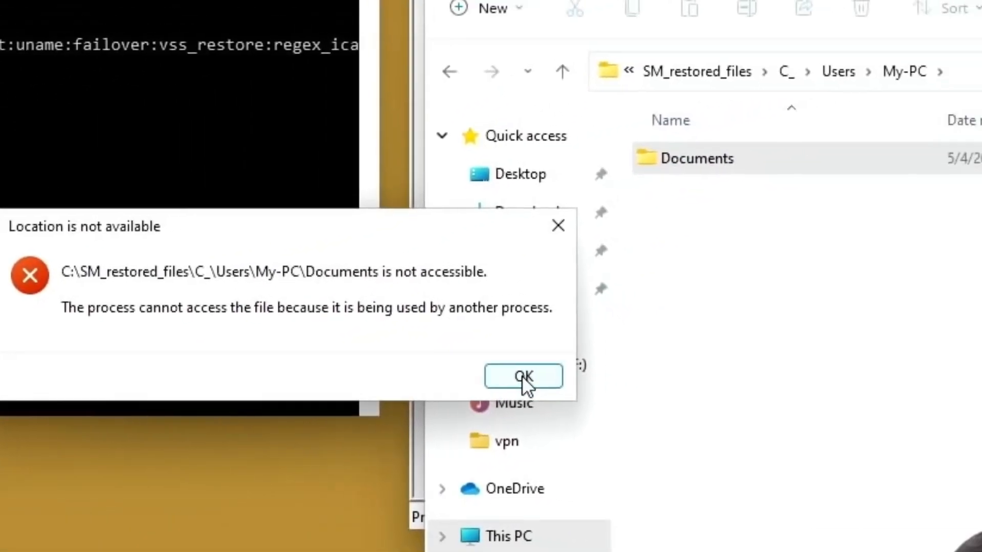
click(523, 377)
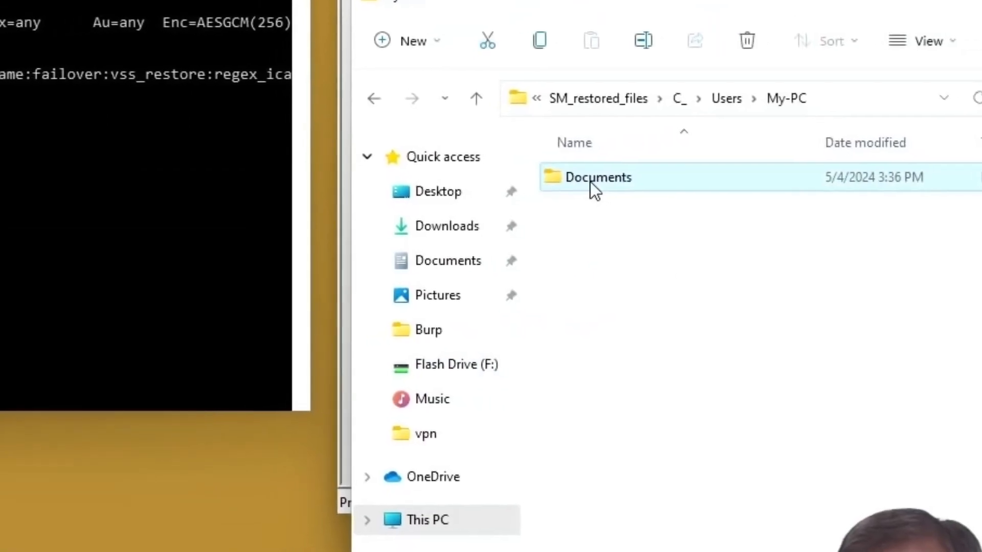
double_click(591, 183)
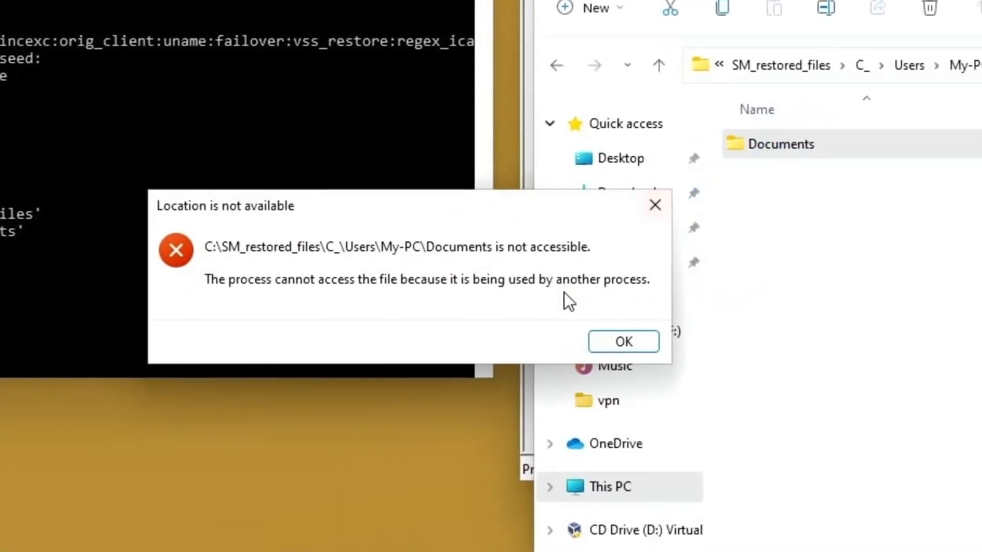
click(624, 342)
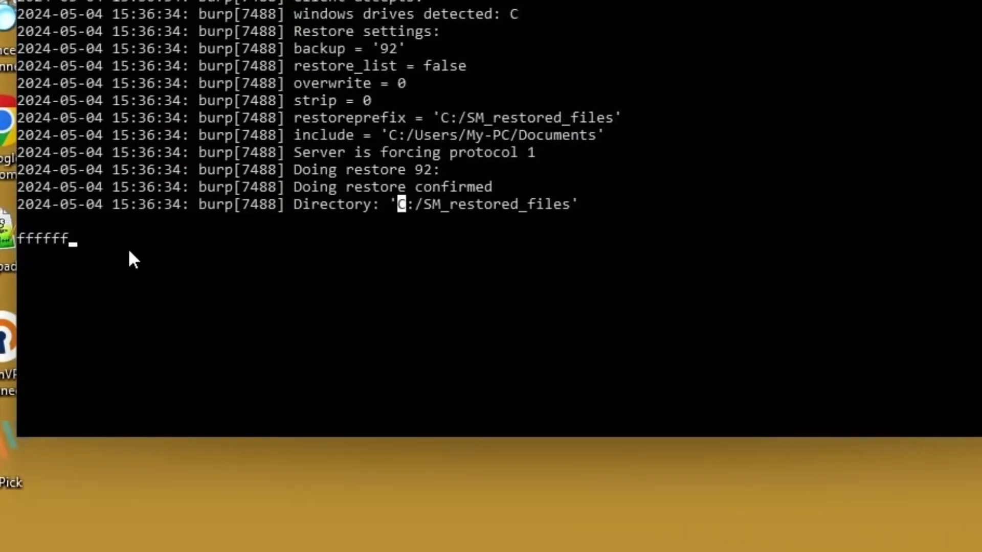
Step: Examine the Directory line in the Burp output and show the full path of the restored Documents folder
drag(309, 210, 563, 214)
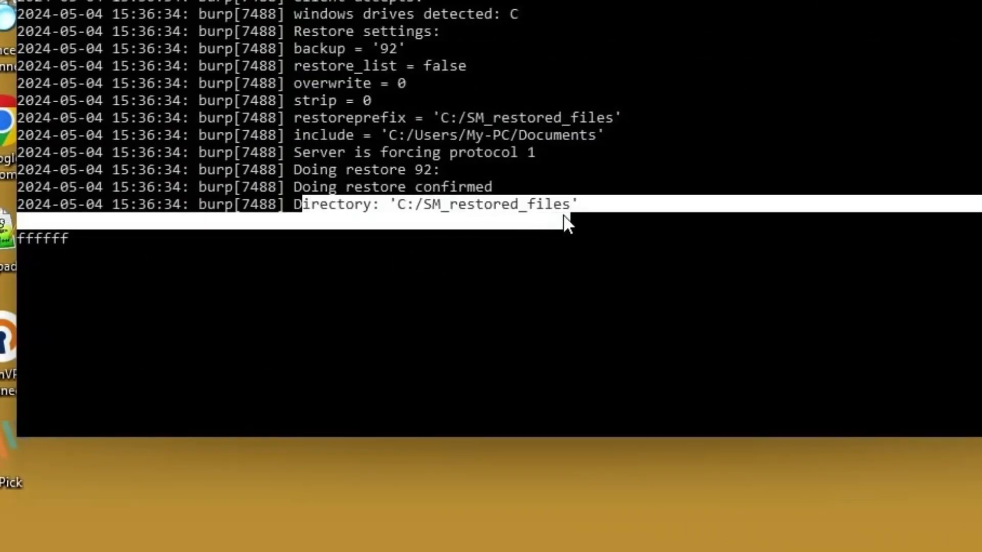
click(21, 239)
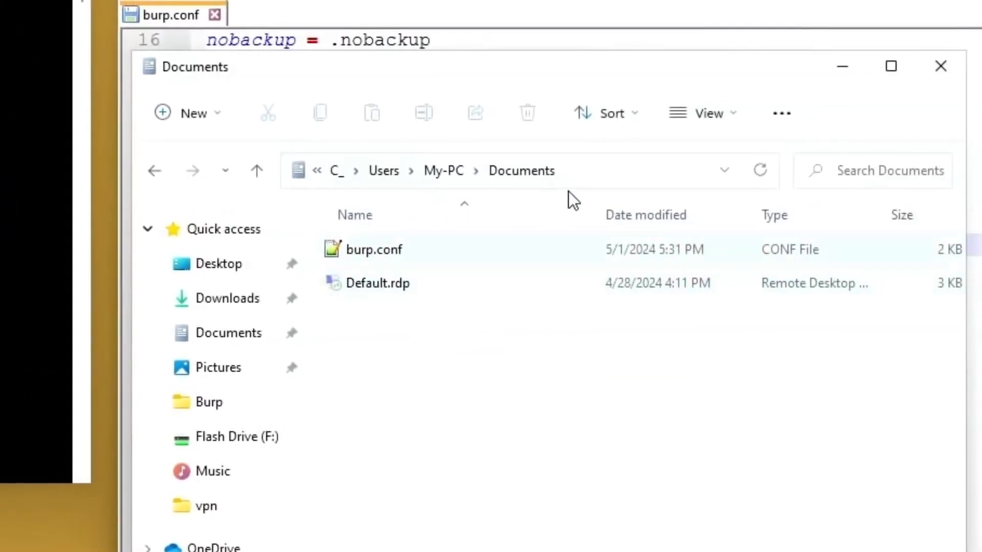
click(618, 169)
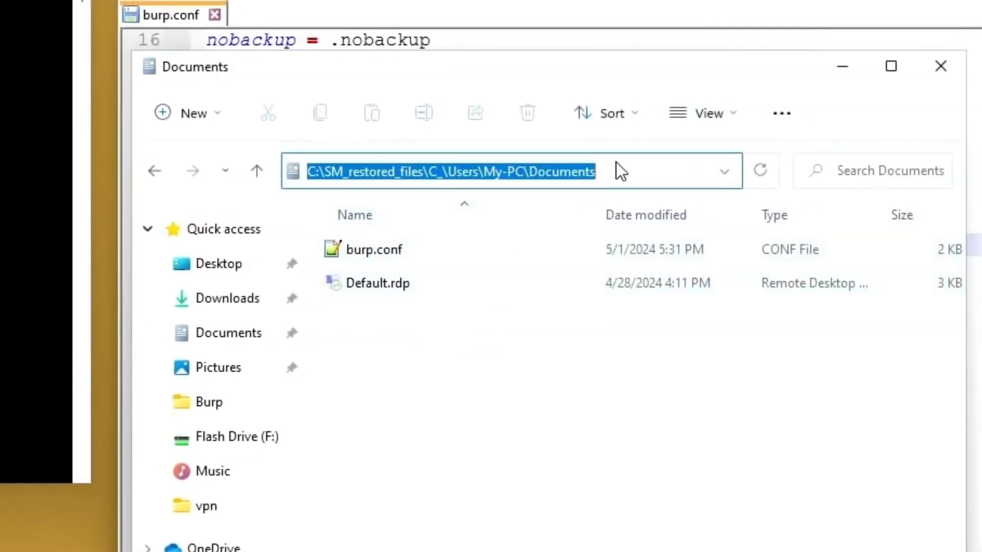
click(632, 173)
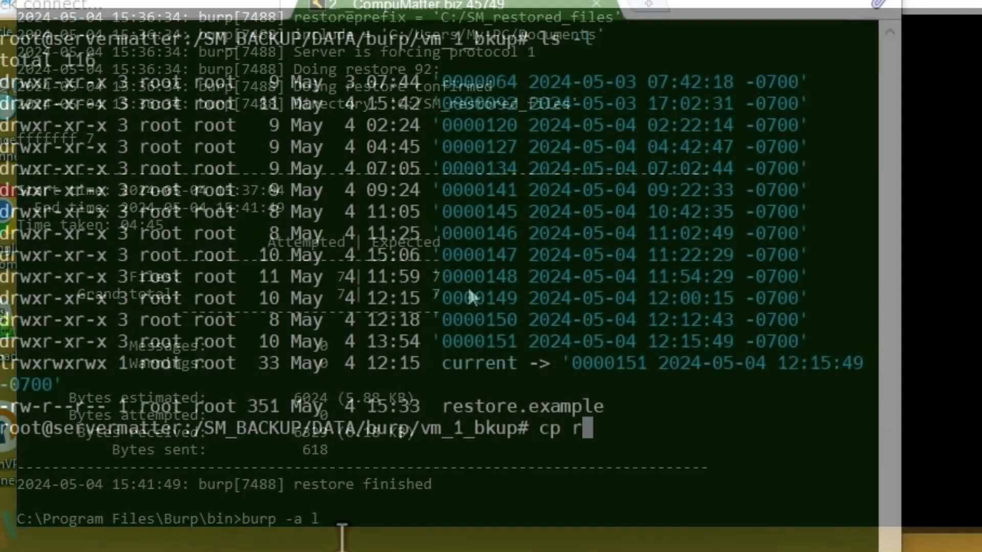
Step: Copy restore.example to restore in the server's vm_1_bkup directory
text(e)
key(Tab)
text(r)
key(Tab)
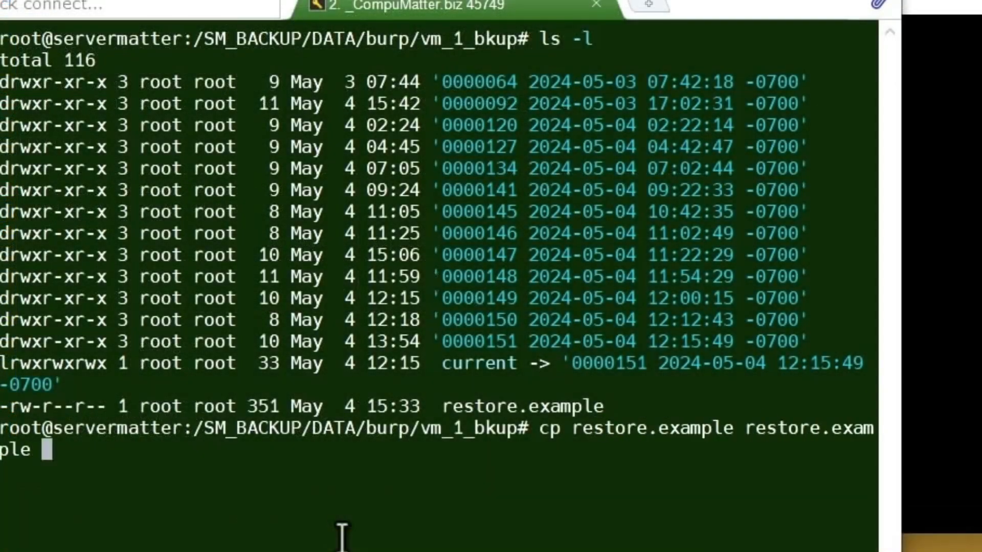
key(BackSpace)
key(BackSpace)
key(BackSpace)
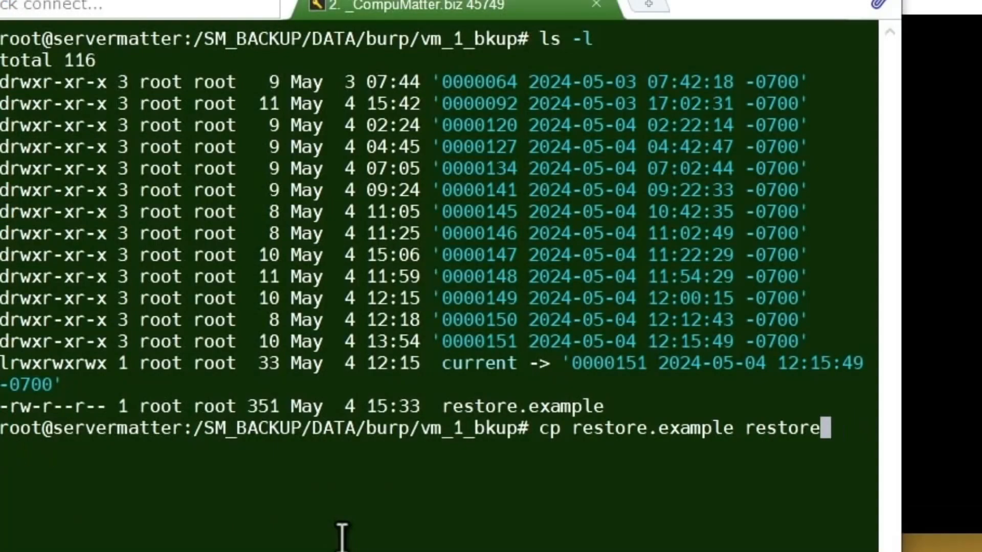
key(Return)
Step: Display the contents of the restore file in the server terminal with cat
text(cat r)
key(Tab)
key(Return)
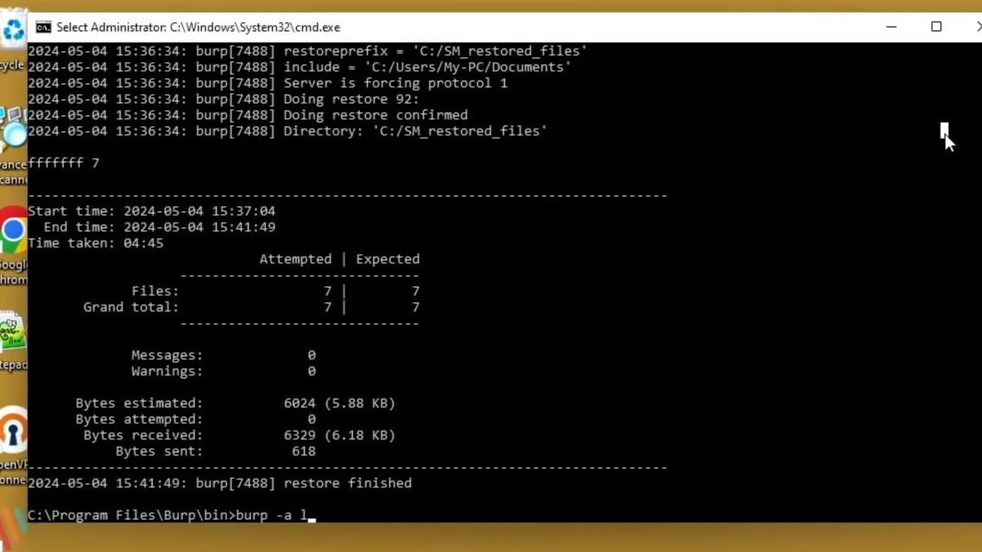
Step: Follow the server's Burp log entries with tail -f /var/log/syslog | grep burp, adding blank lines below the command
right_click(945, 136)
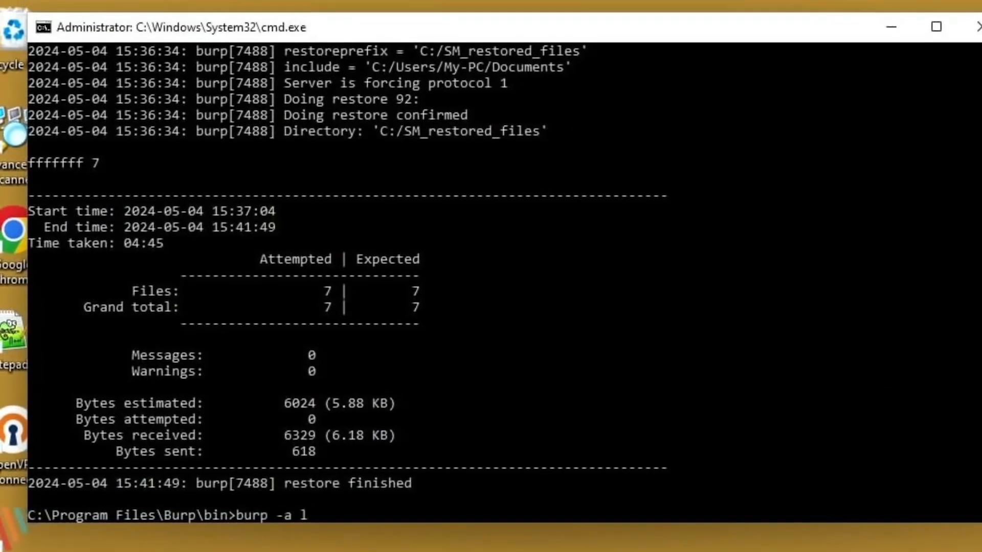
key(alt+Tab)
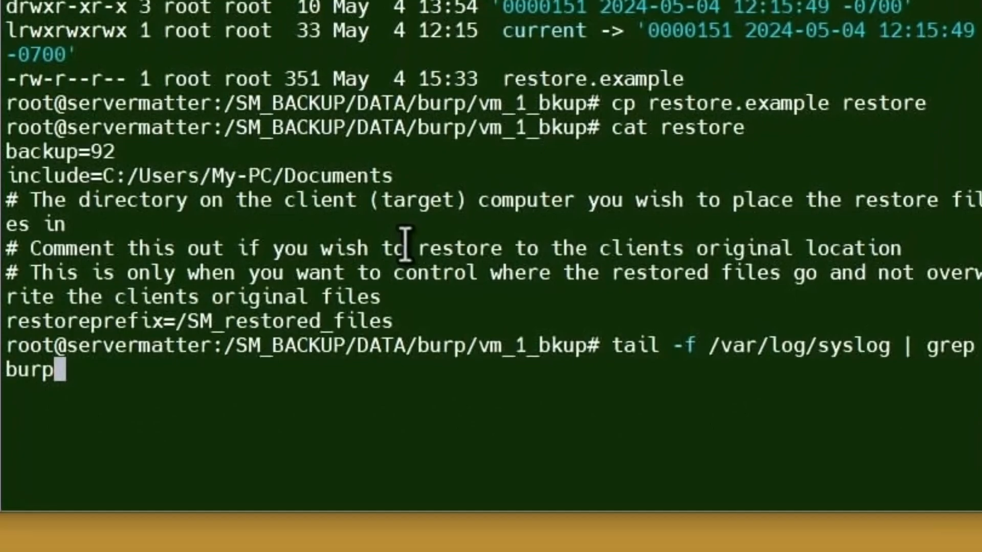
key(Return)
key(Return)
key(Return)
key(Return)
key(Return)
key(Return)
key(Return)
key(Return)
key(Return)
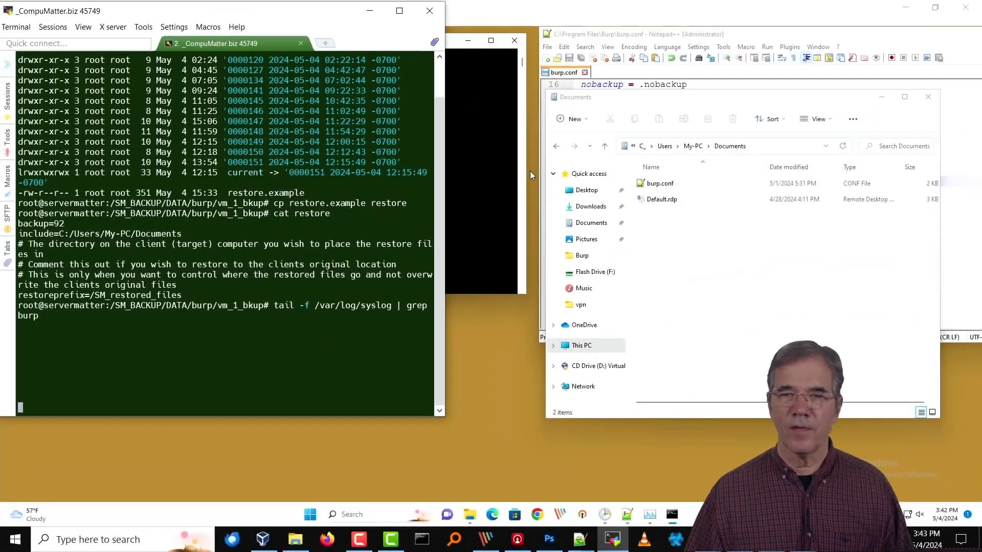
Step: Execute the prepared burp -a l command in the client VM's command prompt
click(514, 173)
key(Return)
key(Return)
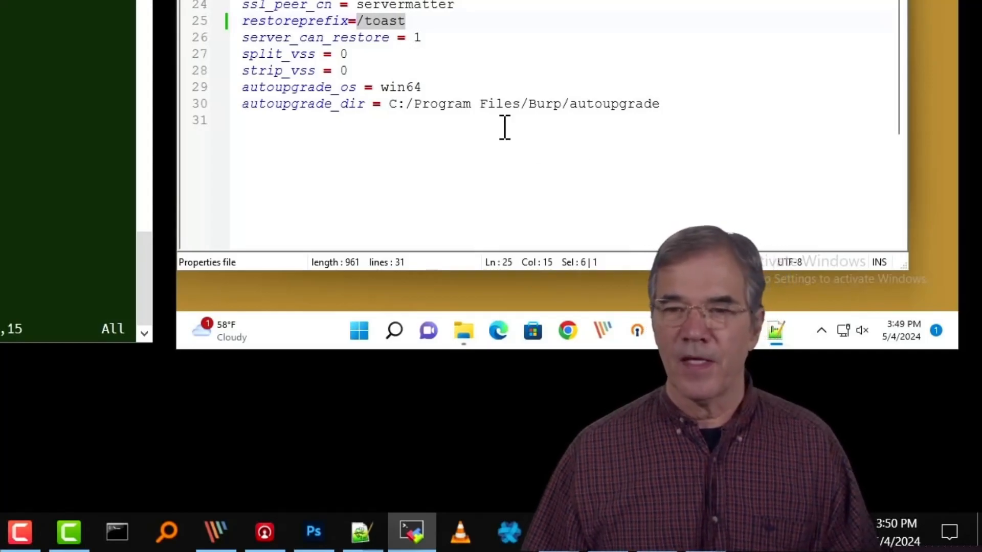
Step: Clear the client command prompt and run burp -a l to restore with the /toast prefix from burp.conf
click(428, 21)
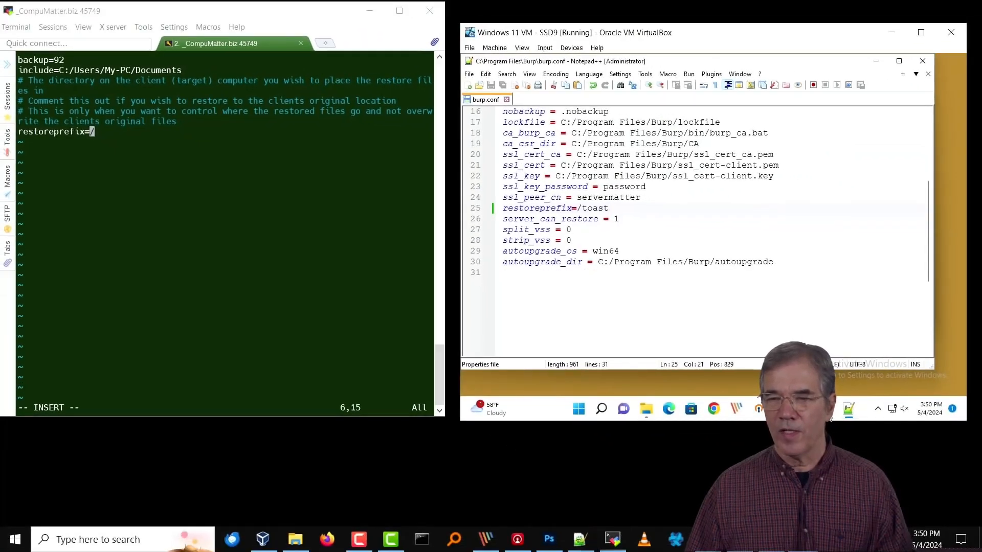
click(829, 416)
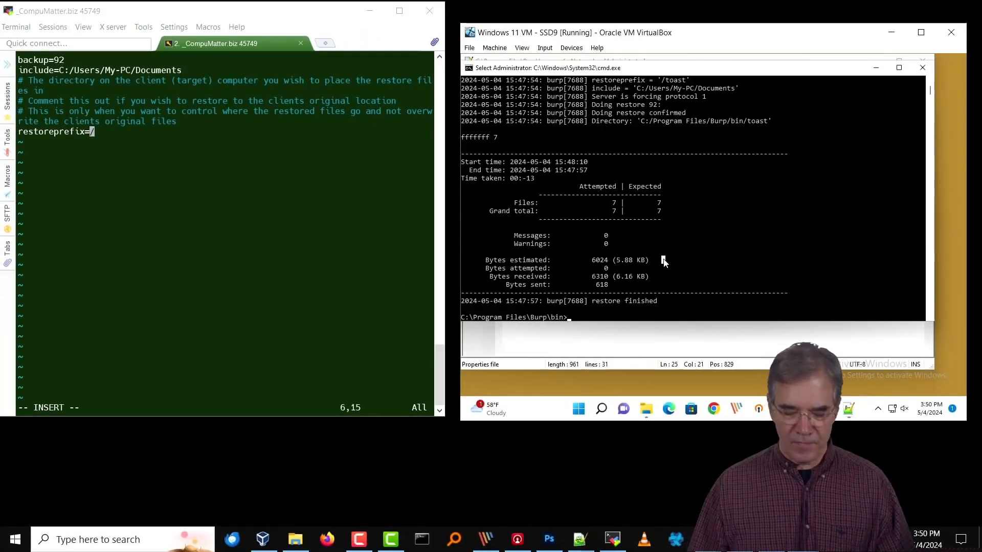
text(cls)
key(Return)
text(burp -a l)
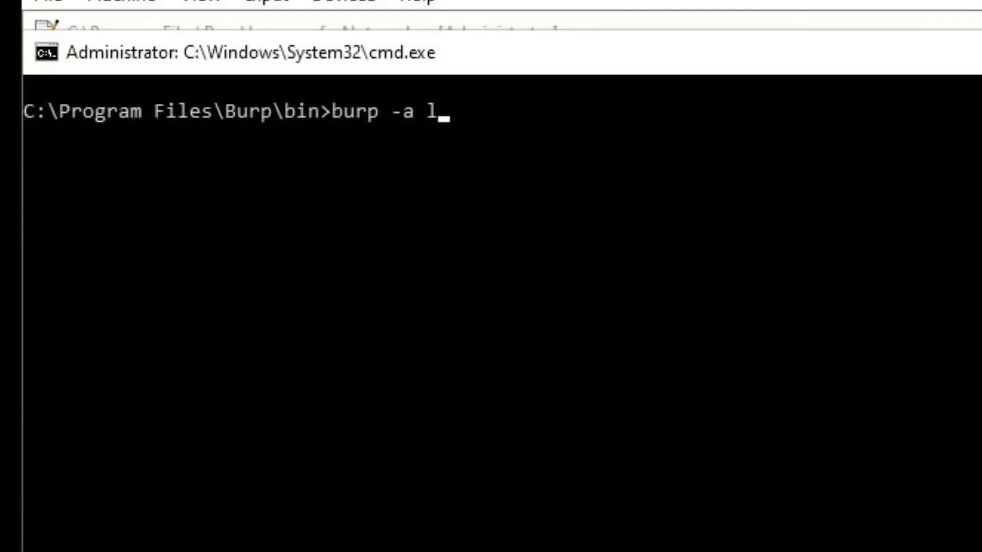
key(alt+Tab)
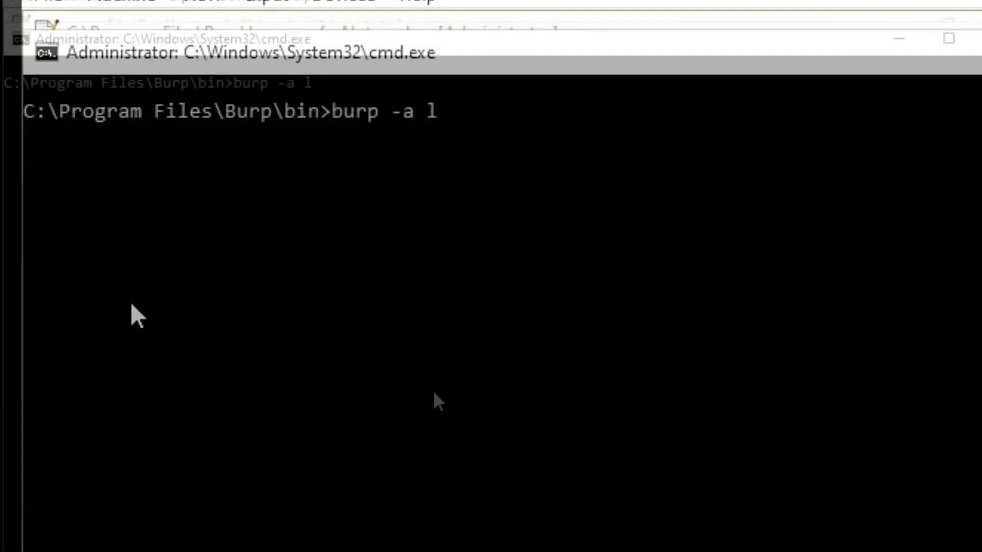
key(Return)
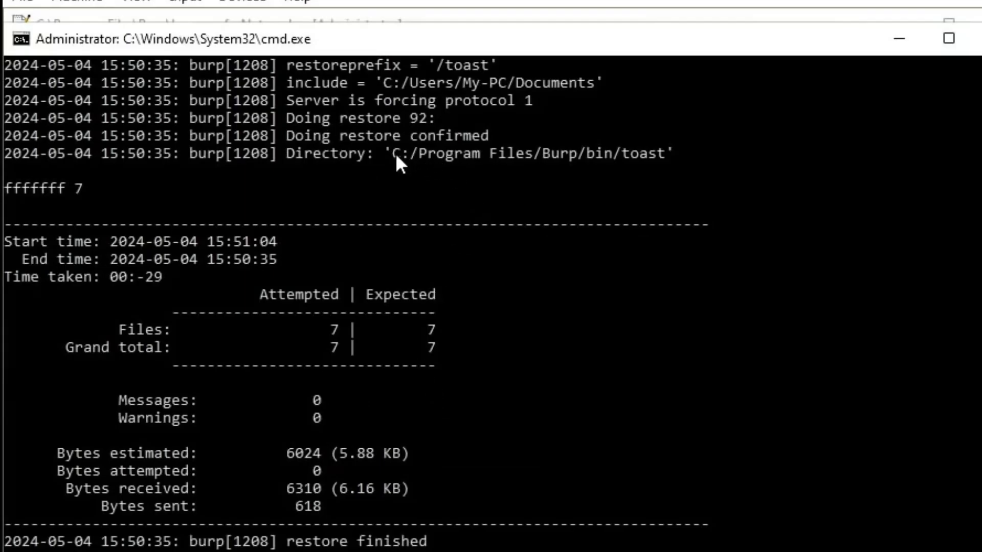
Step: Highlight the restore directory path in the Burp output and open the toast folder under C:\Program Files\Burp\bin
drag(396, 154, 553, 159)
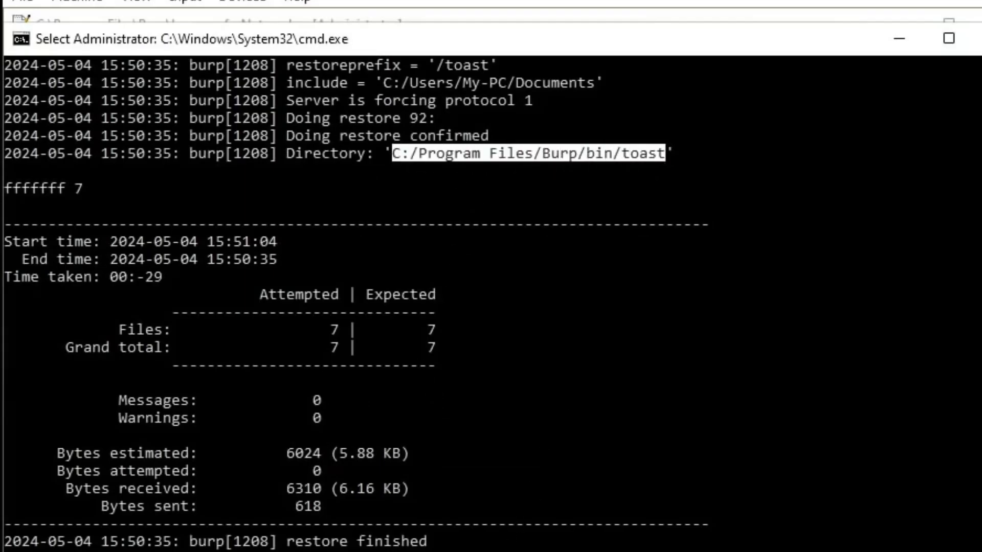
click(463, 547)
double_click(394, 238)
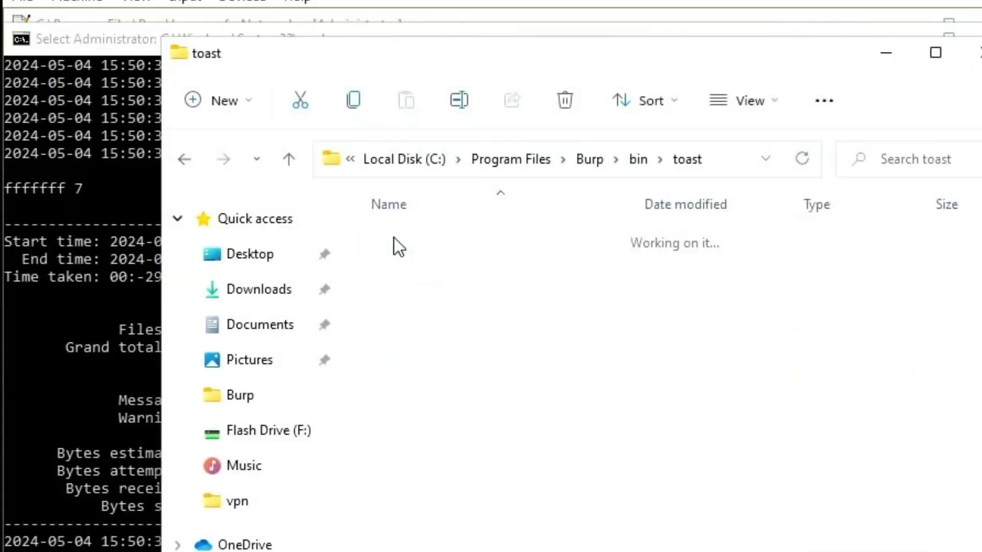